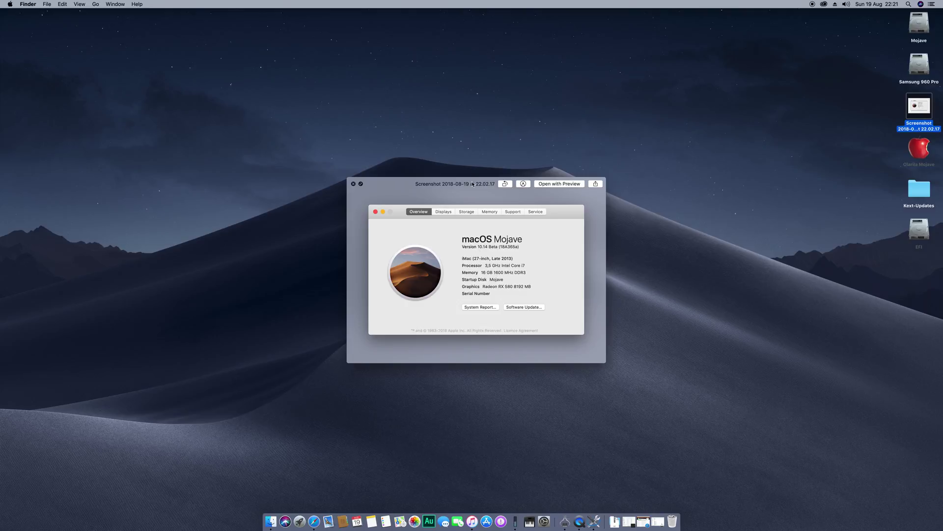
Nudge the About This Mac screenshot preview into place, close it, and restore the iMac report
drag(473, 184, 458, 177)
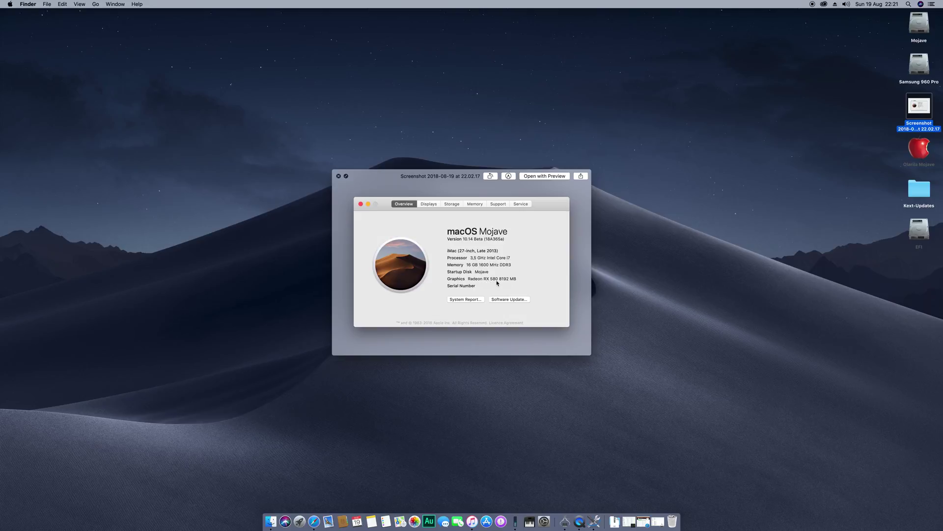
drag(468, 196, 468, 205)
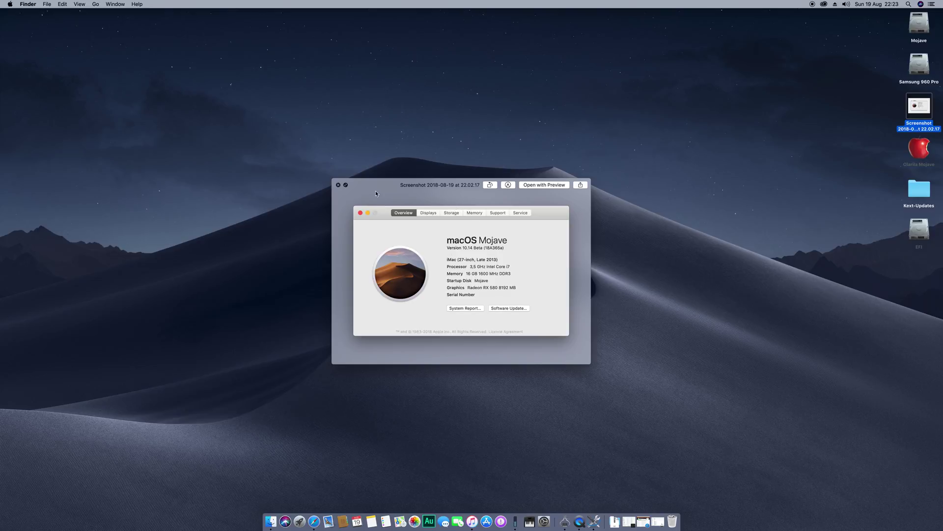
key(space)
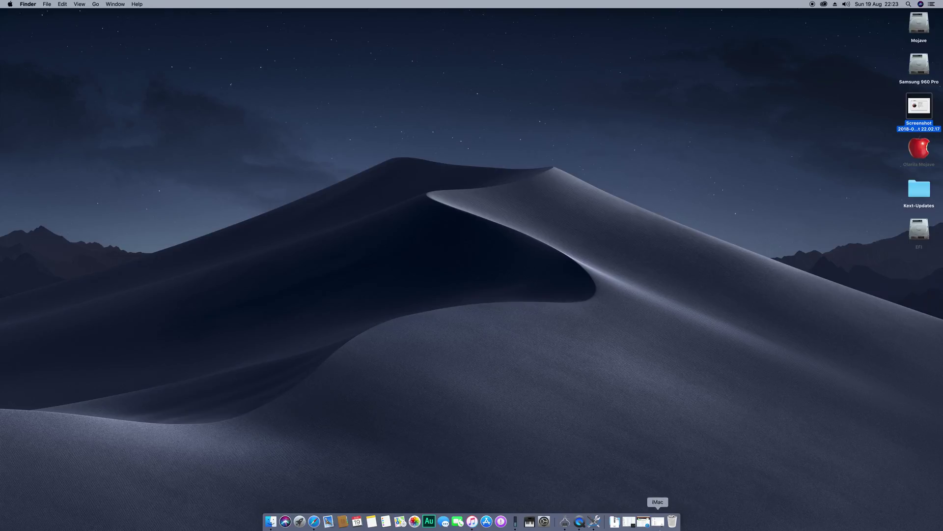
click(658, 521)
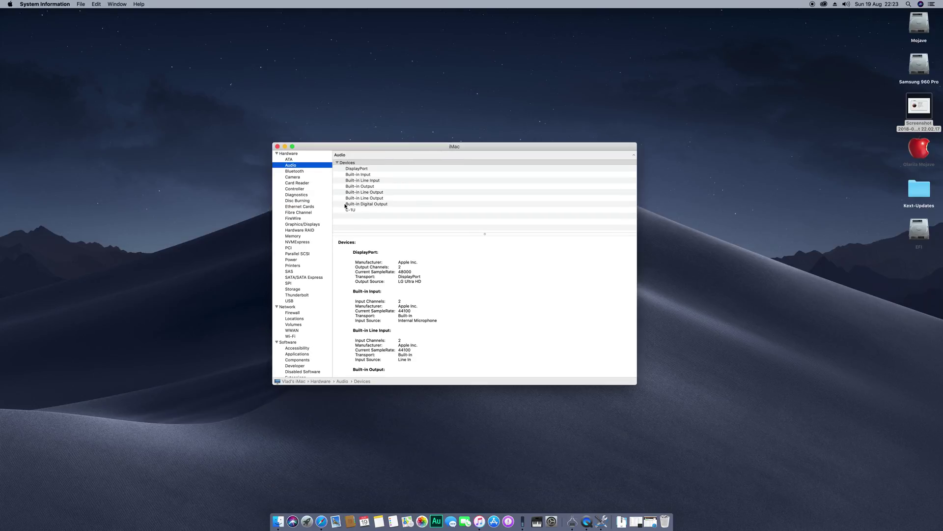
Browse the audio devices from Built-in Line Output up to DisplayPort and show the C-1U details
drag(349, 211, 368, 189)
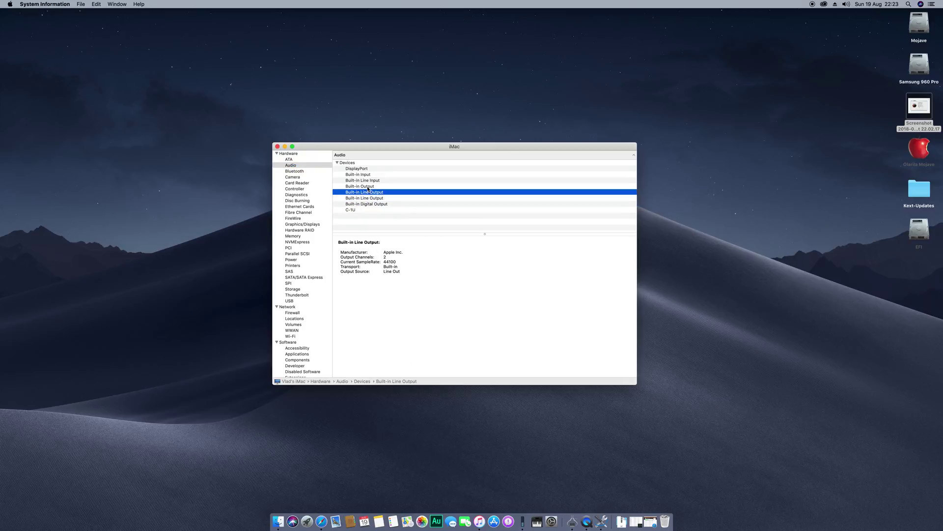
key(Up)
key(Up)
key(Up)
key(Up)
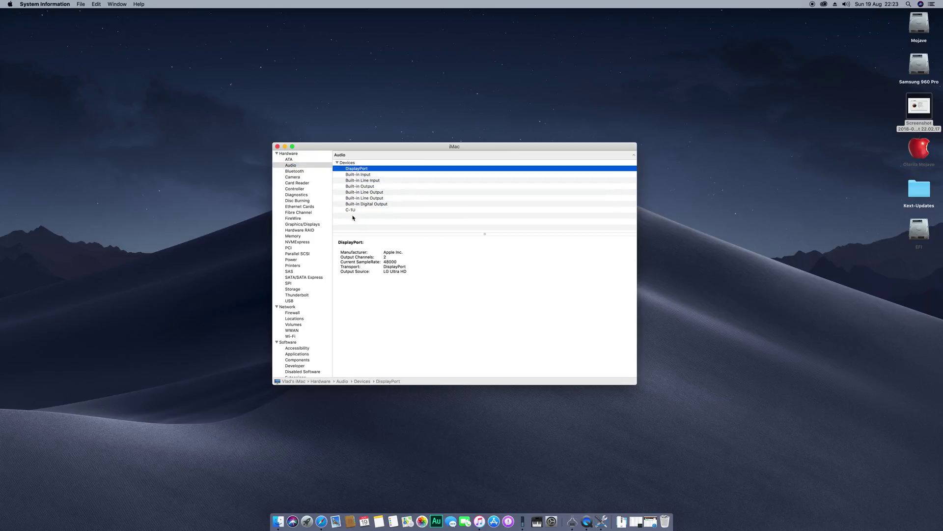
click(352, 212)
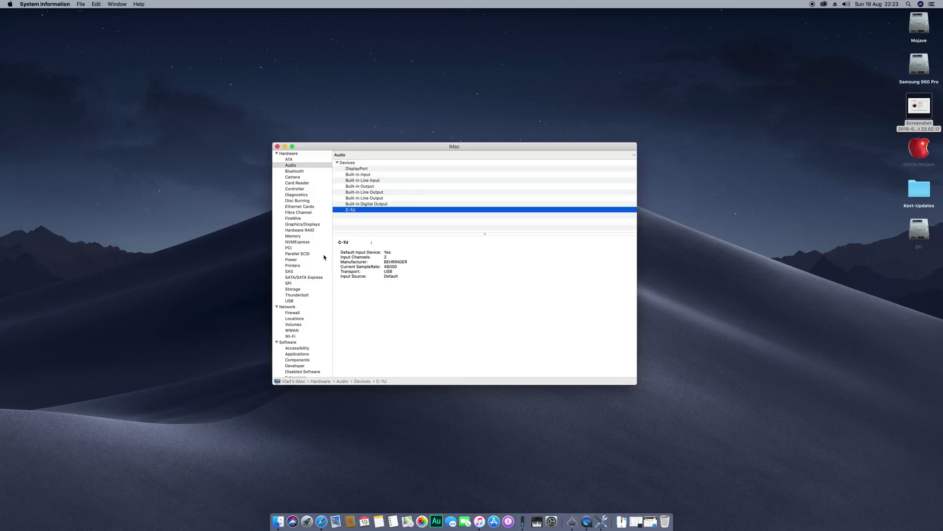
click(291, 248)
Step through the PCI cards (HDMI Audio, SATA, Radeon RX 580, Intel I217V) and show the Apple NVMe M2 Flash Drive
click(372, 164)
click(372, 174)
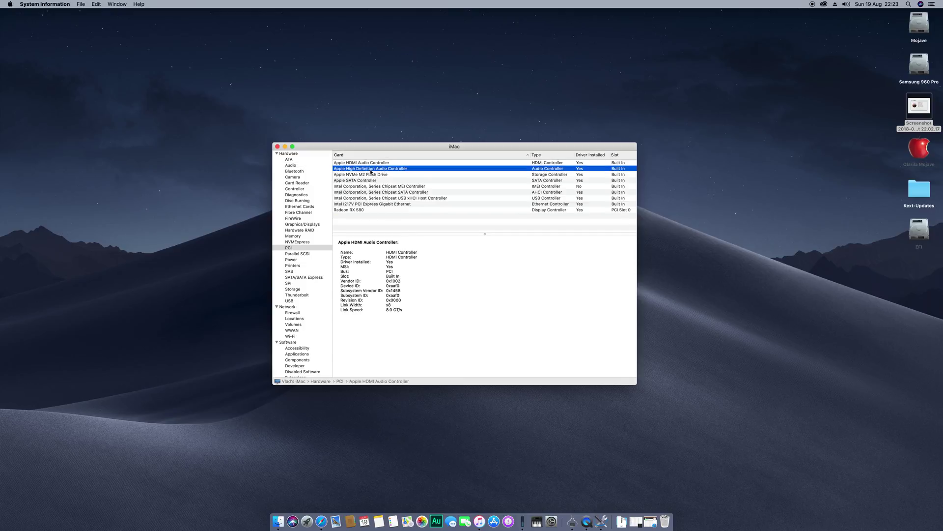
click(367, 180)
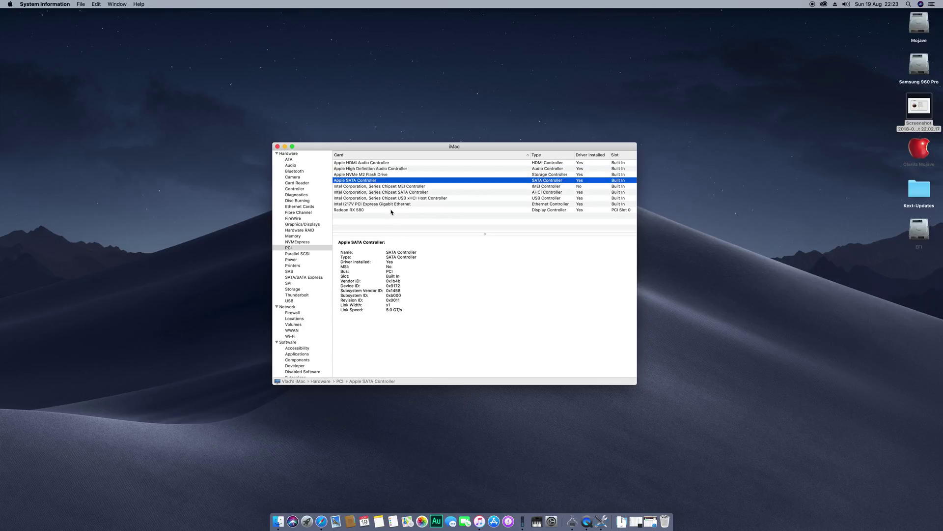
key(Down)
key(Down)
key(Down)
key(Down)
key(Down)
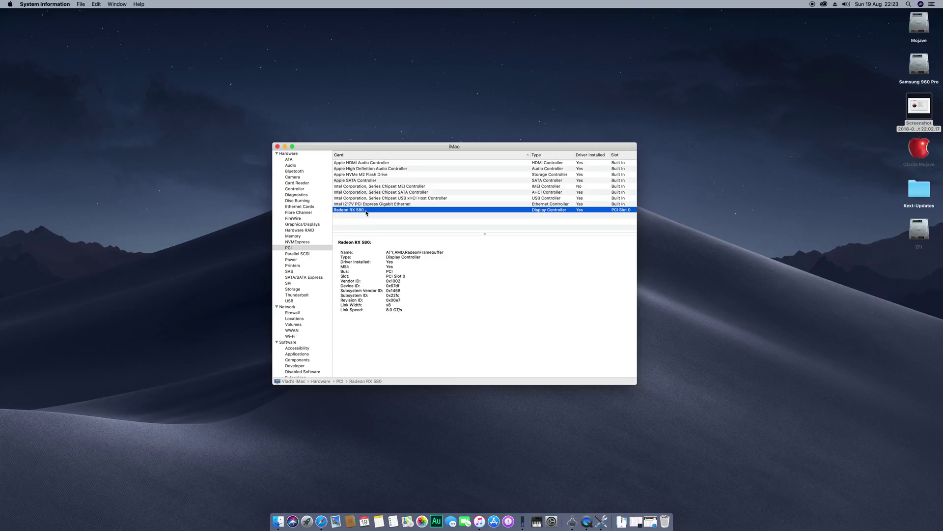
key(Up)
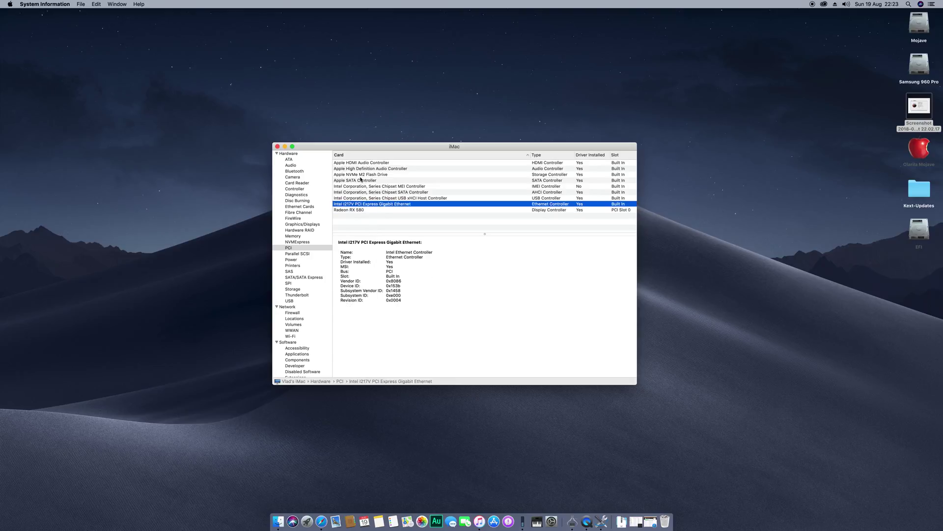
click(342, 175)
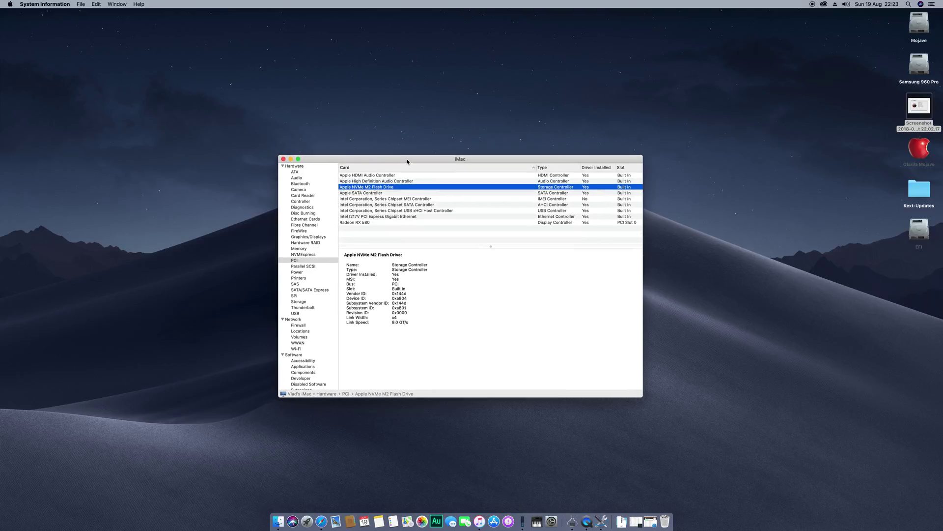
drag(402, 147, 408, 160)
Inspect the NVMExpress tree: the Samsung SSD 960 PRO volumes and the Apple SSD Controller
click(304, 254)
click(365, 181)
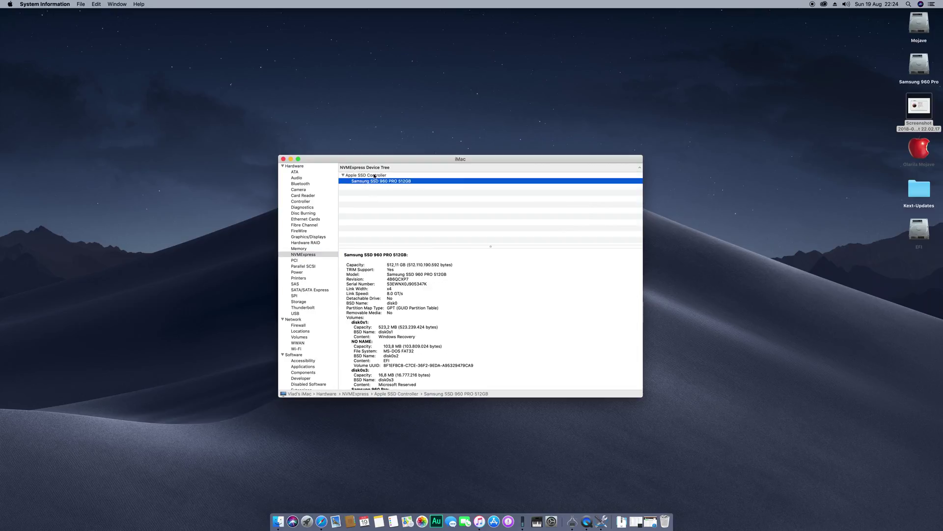
scroll(408, 325, down, 5)
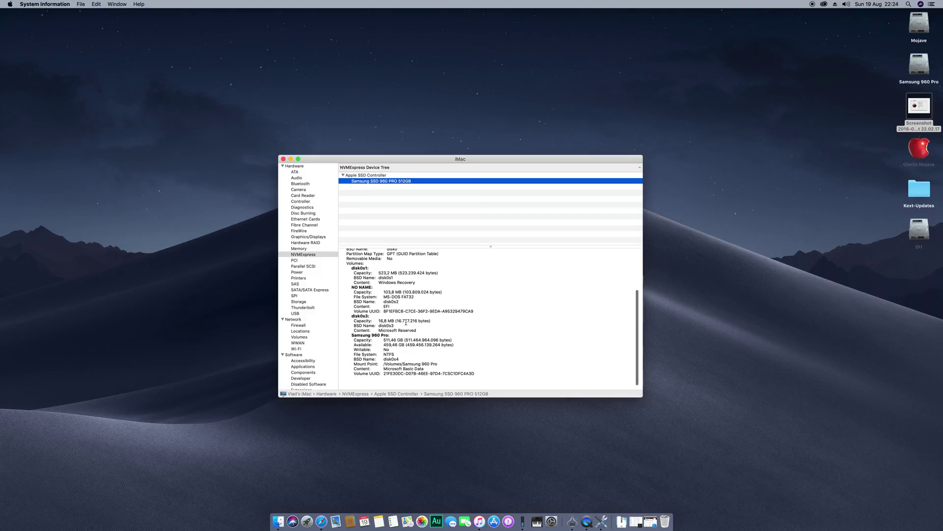
drag(364, 268, 426, 353)
scroll(426, 353, up, 5)
click(376, 175)
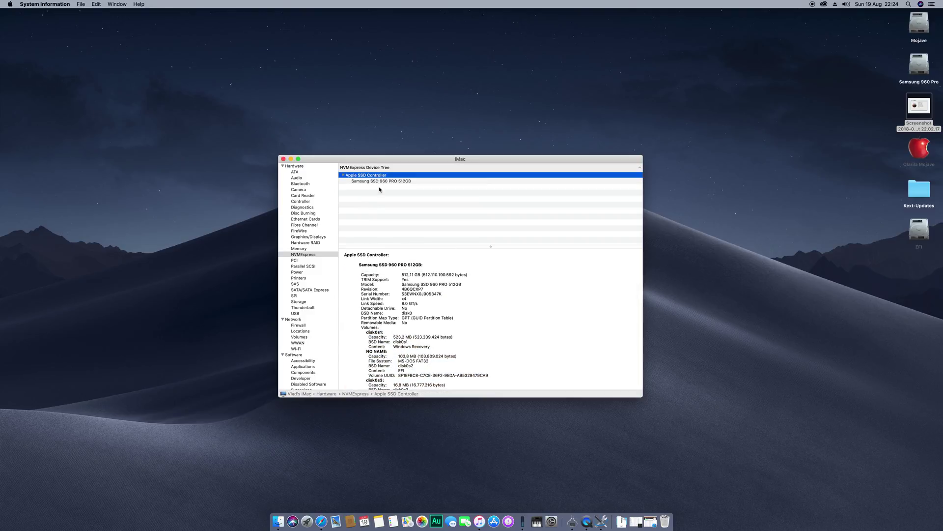
click(918, 26)
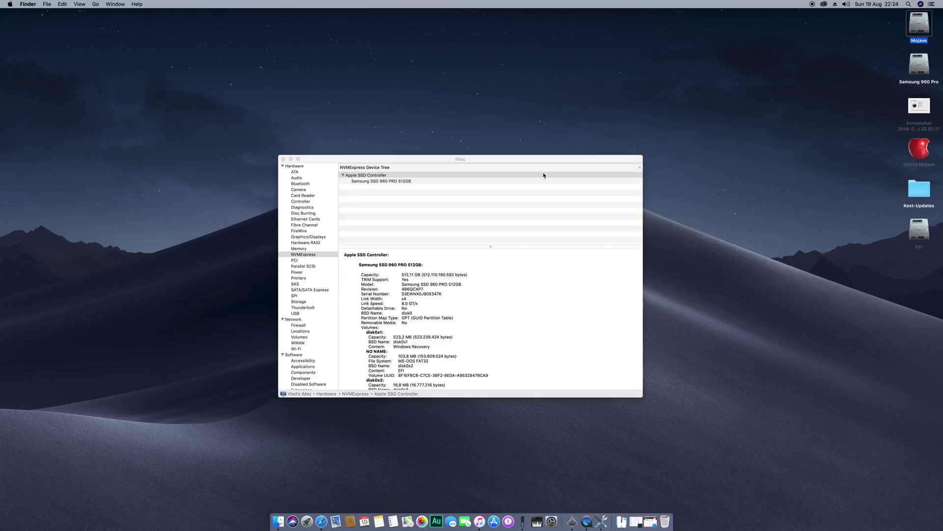
click(387, 157)
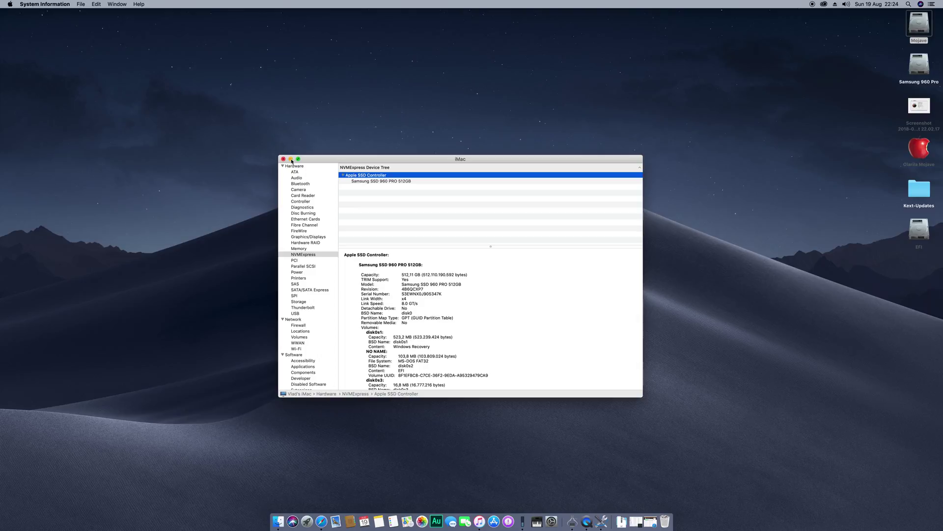
Browse the USB tree (USB 3.0 Bus, C-1U device, storage hub), then minimize the report window
click(294, 313)
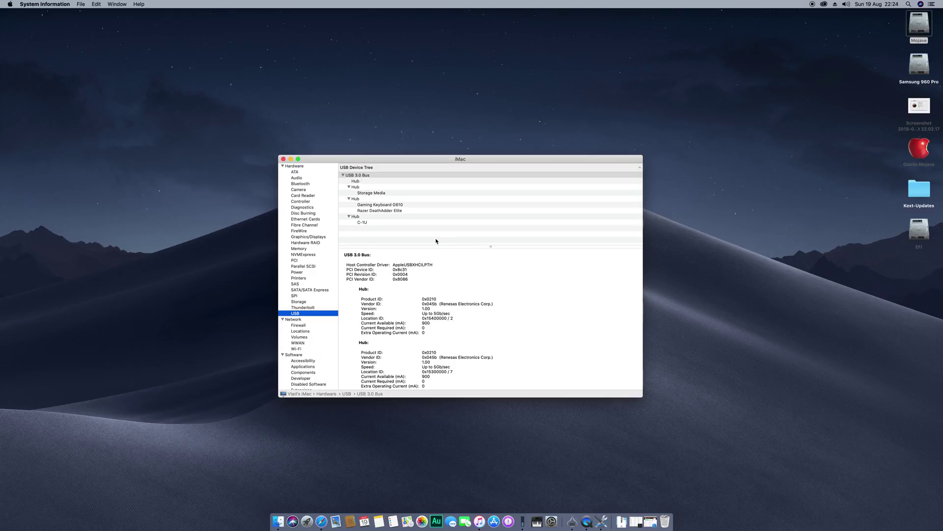
click(366, 222)
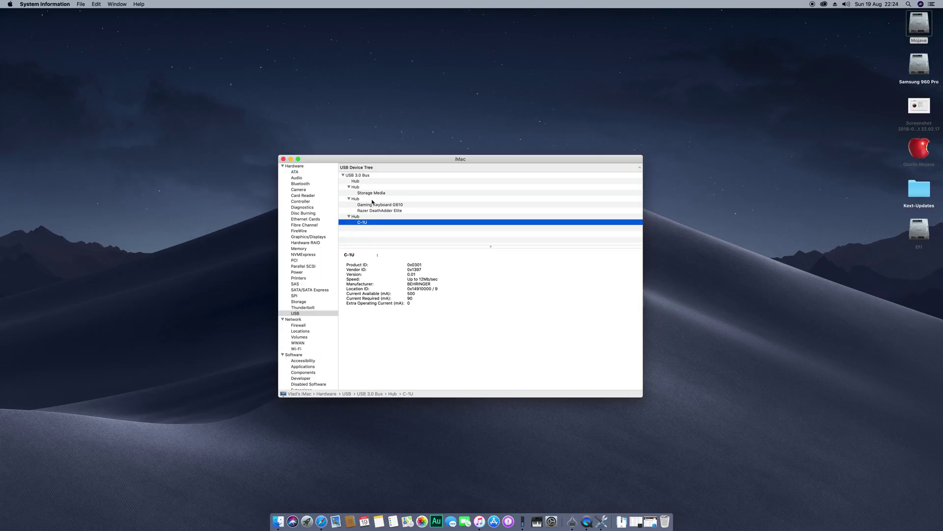
key(Up)
key(Up)
key(Up)
key(Up)
key(Up)
key(Up)
key(Up)
key(Up)
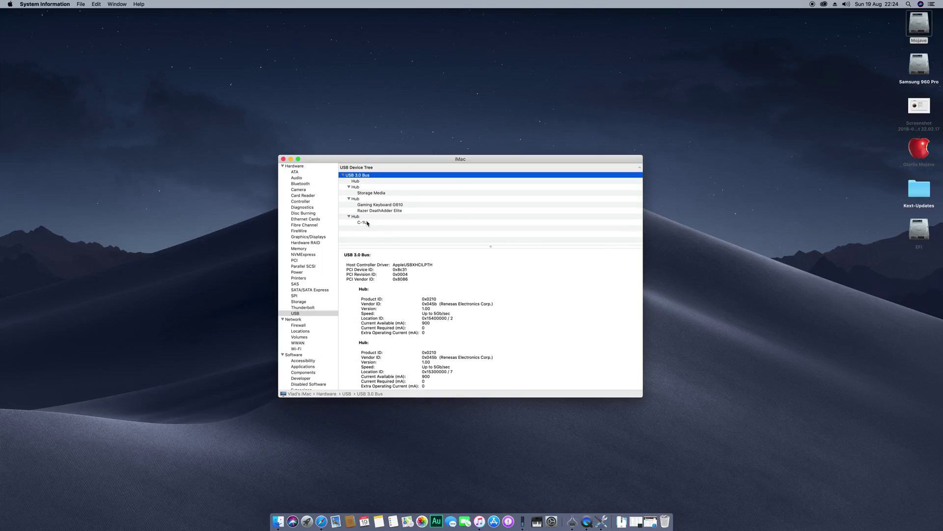
click(367, 222)
key(Up)
key(Up)
key(Up)
key(Up)
key(Up)
key(Up)
key(Up)
key(Up)
click(366, 224)
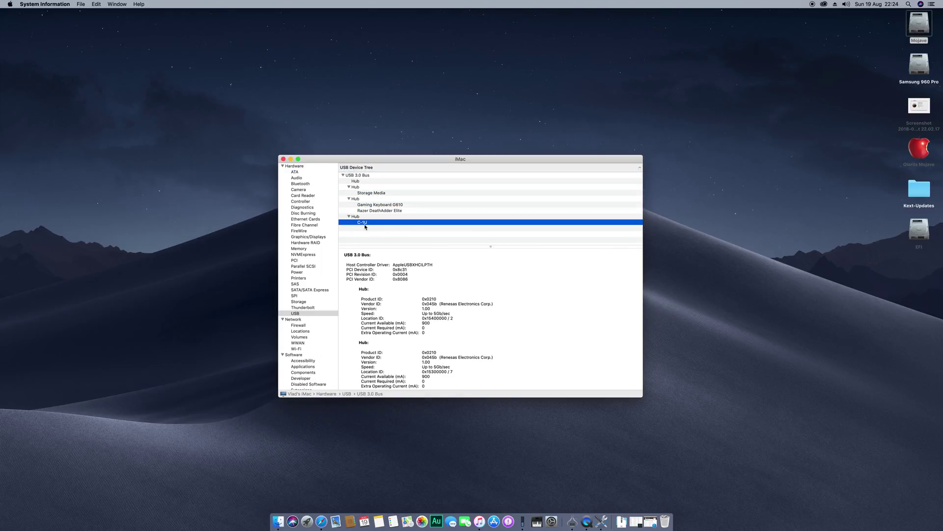
click(395, 187)
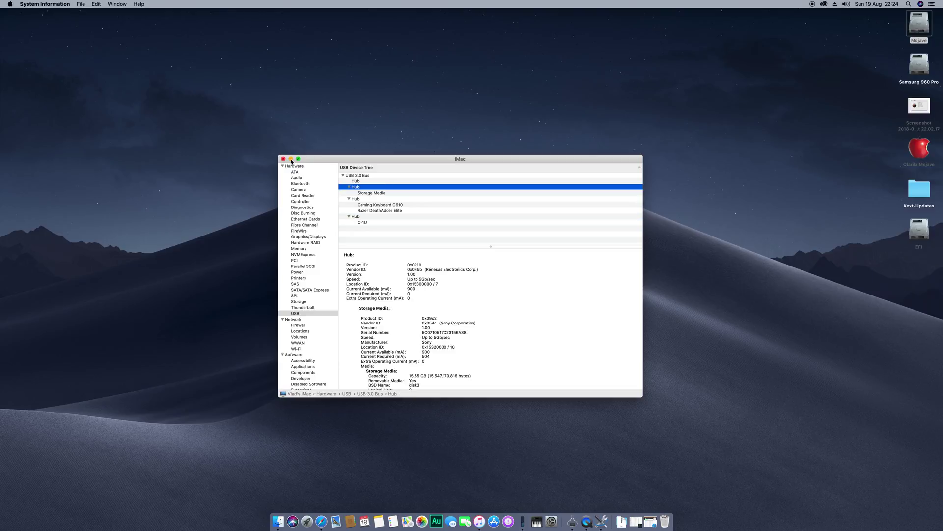
click(290, 159)
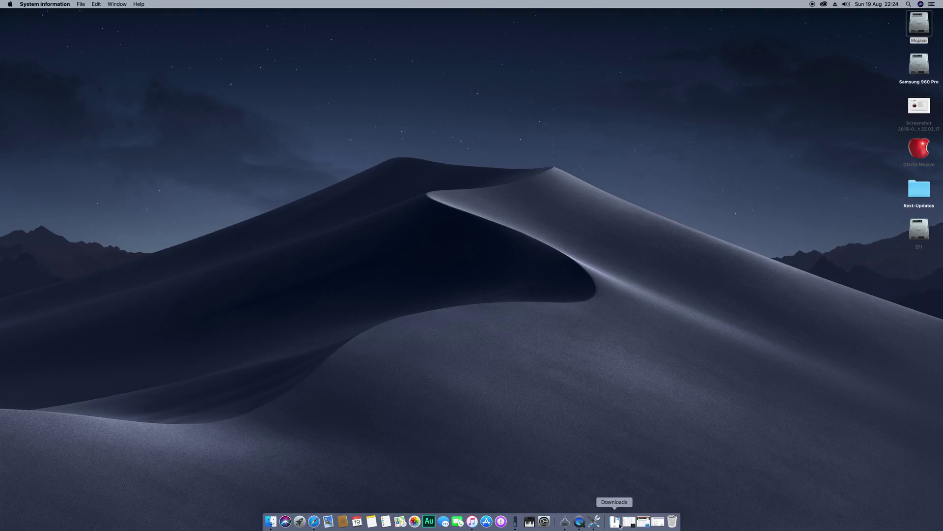
Restore Safari and go through Olarila images to the Mojave Olarila 10.14 Beta 7 topic
click(314, 521)
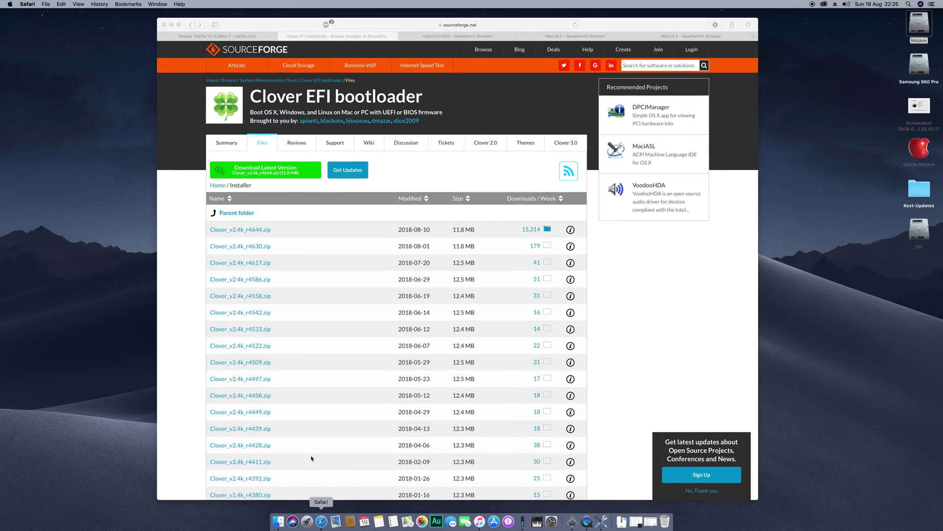
click(217, 36)
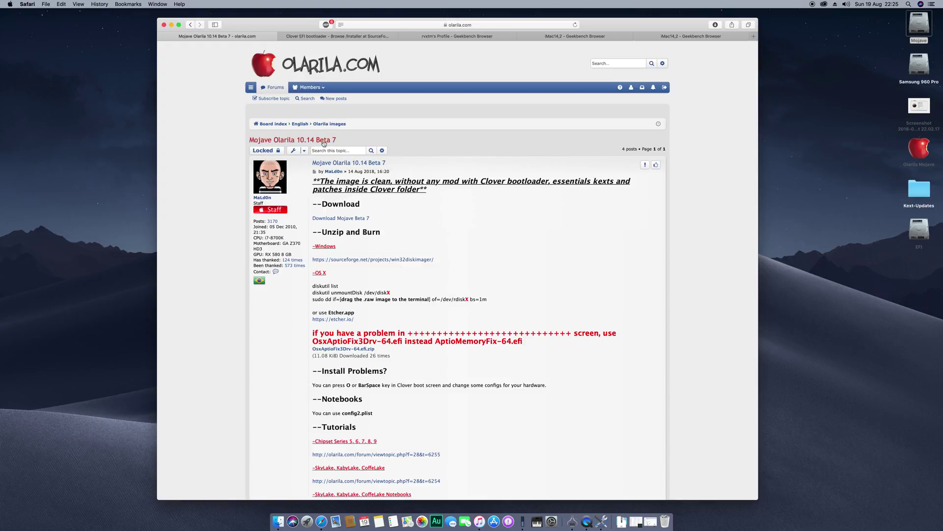
click(326, 125)
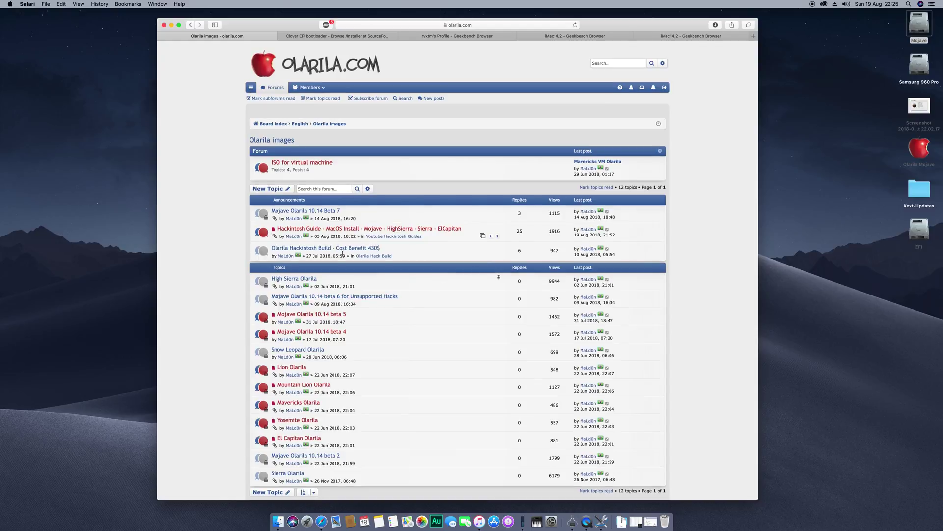
click(292, 212)
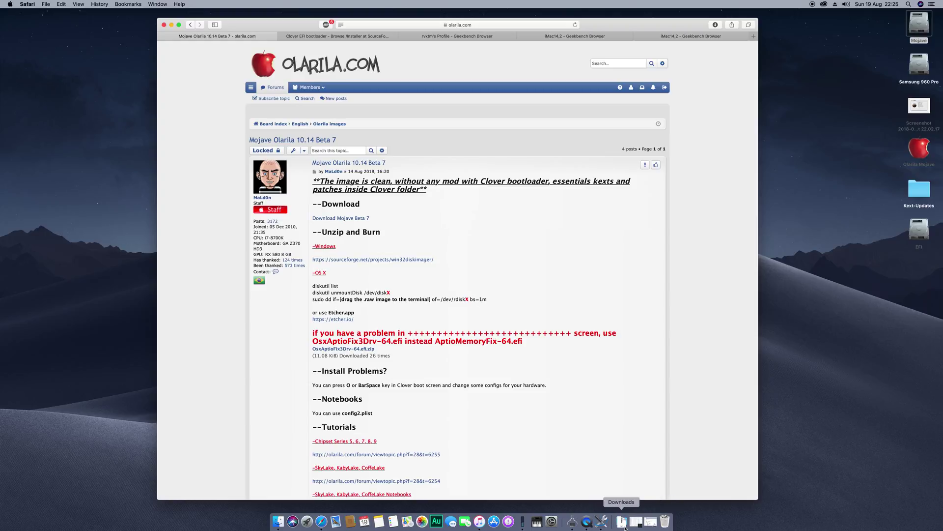
Check the recent downloads list and Safari's download progress
click(622, 522)
click(575, 479)
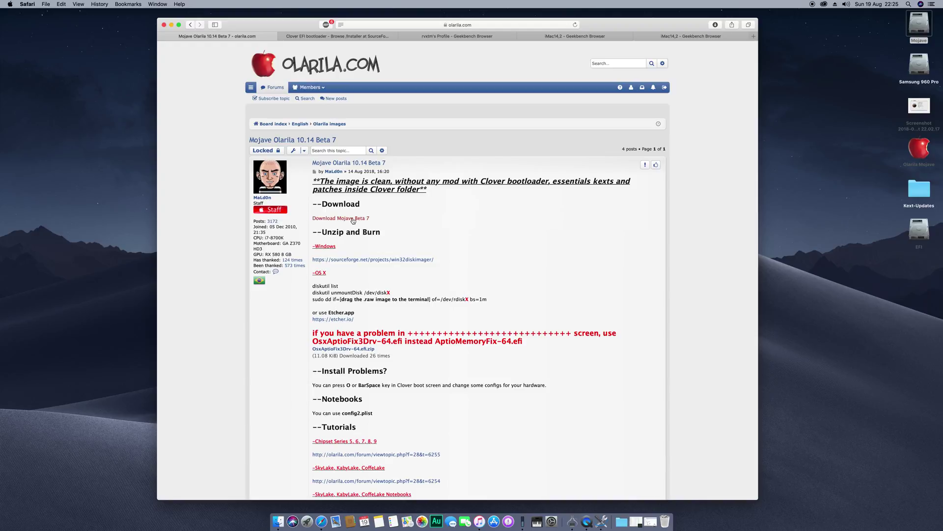
click(715, 24)
Download Olarila Mojave Beta 7.raw.bz2 from Google Drive past the virus-scan warning and watch its progress
click(767, 70)
click(342, 218)
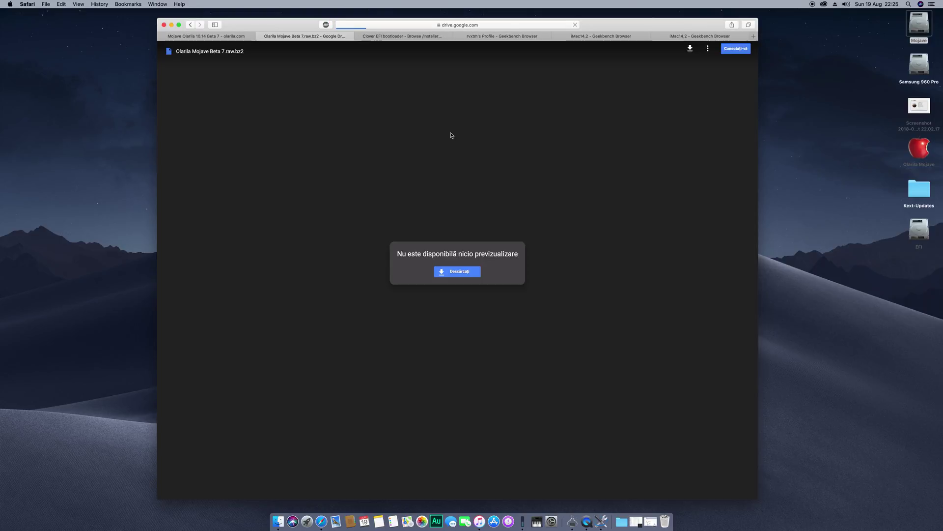
click(448, 273)
click(412, 130)
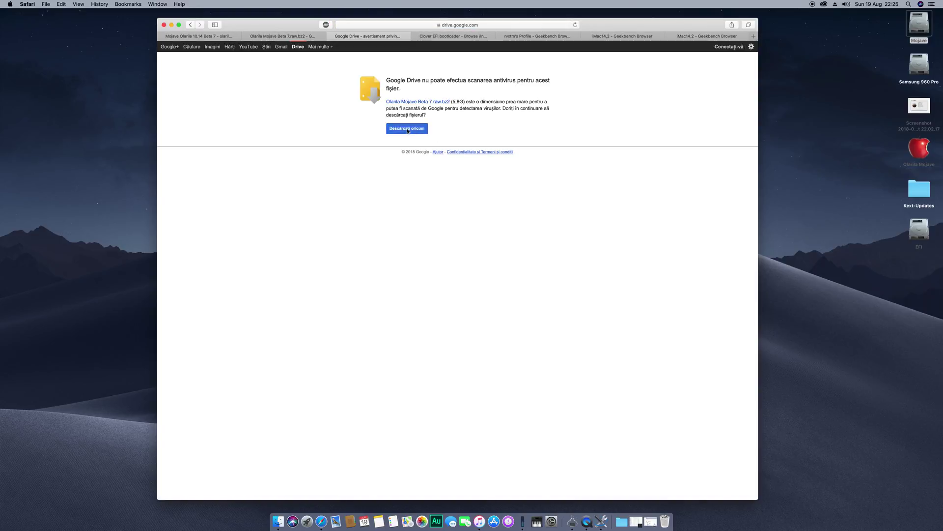
click(715, 25)
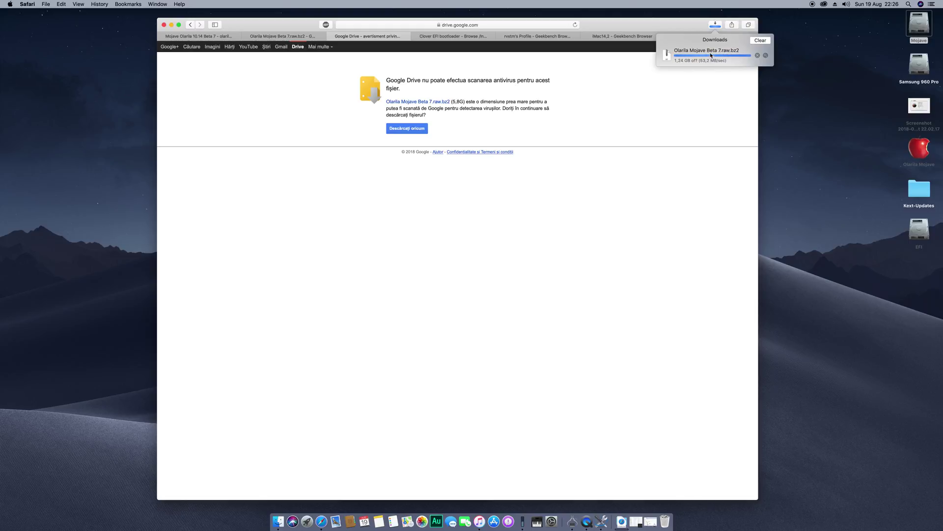
click(867, 246)
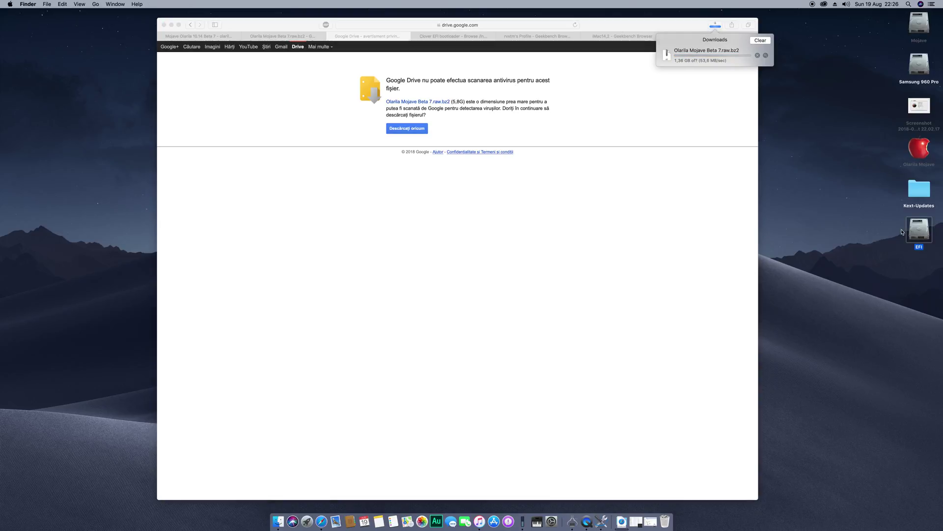
click(199, 35)
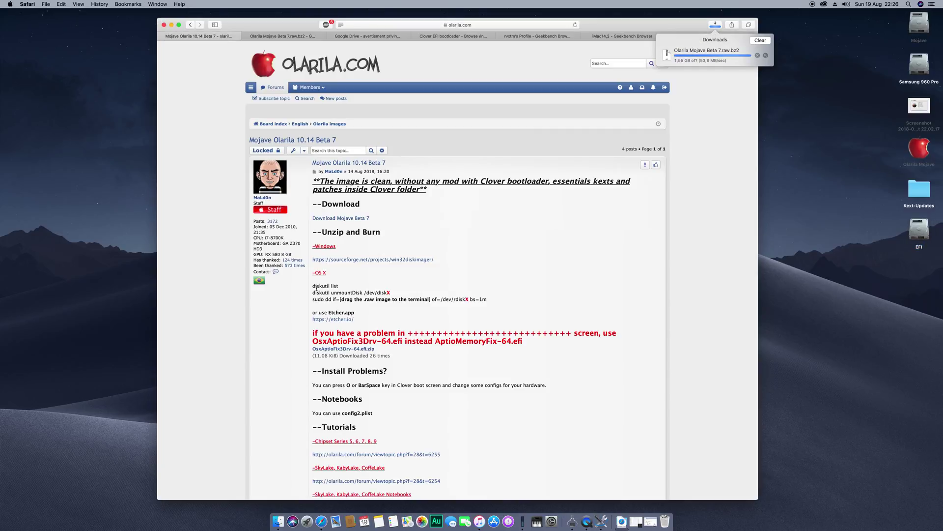
Review the guide's diskutil and dd commands and visit the linked Etcher website
drag(313, 285, 490, 301)
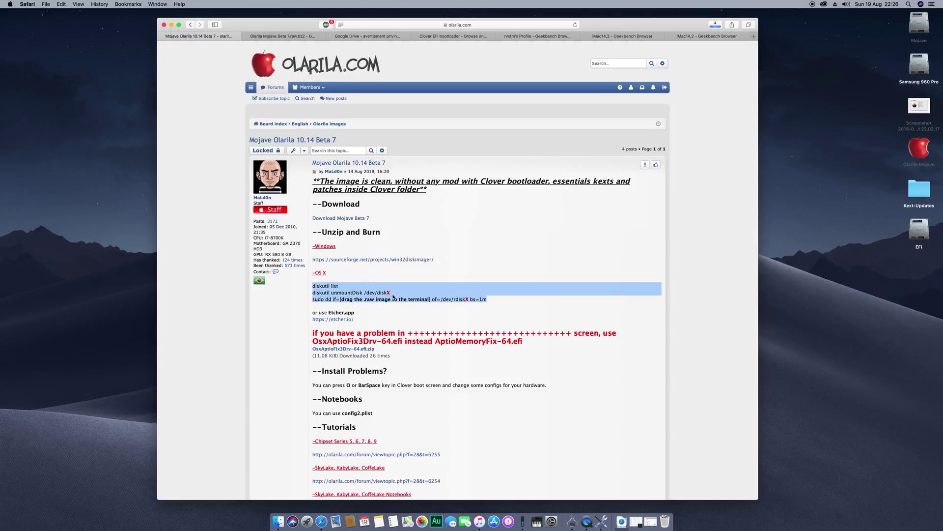
click(347, 308)
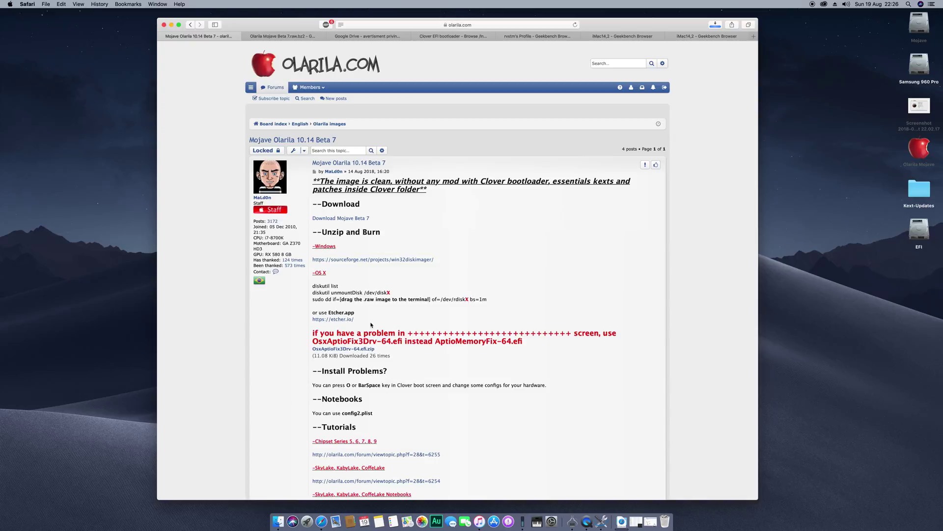
click(335, 320)
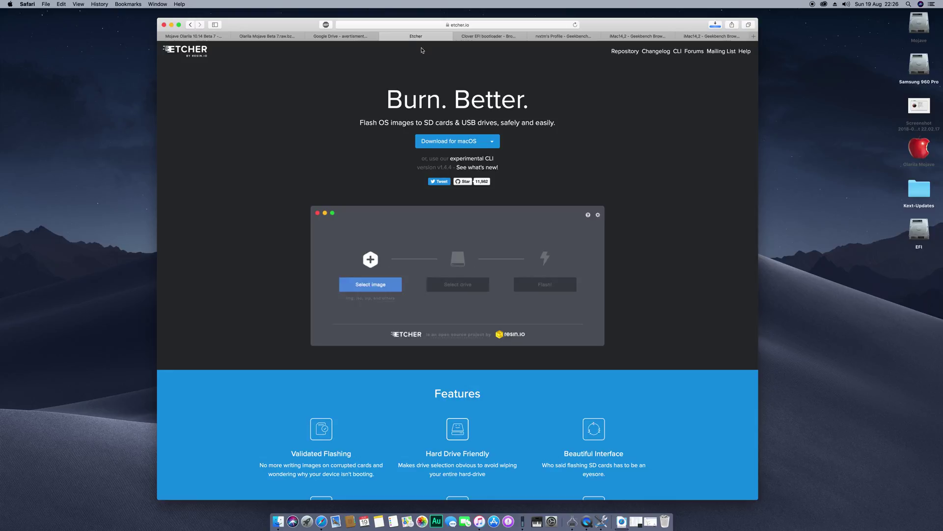
click(384, 36)
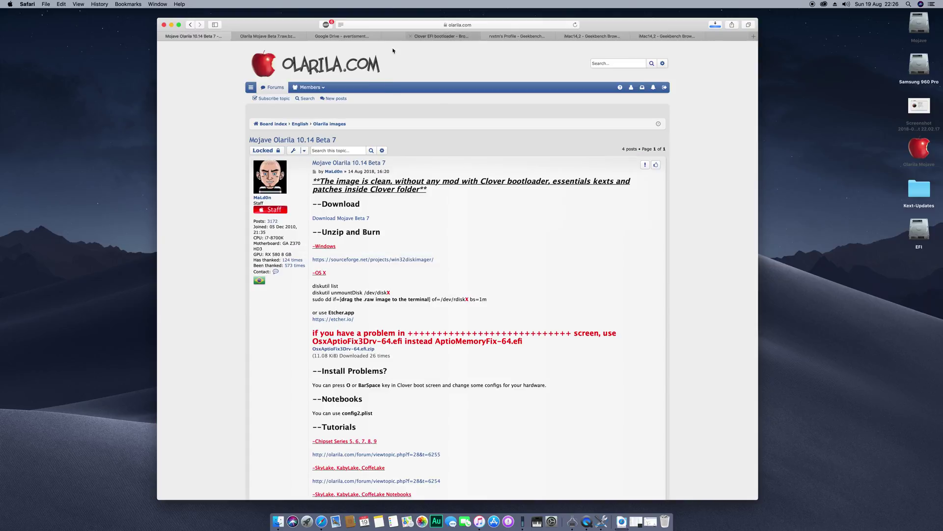
scroll(396, 331, down, 5)
scroll(388, 295, up, 2)
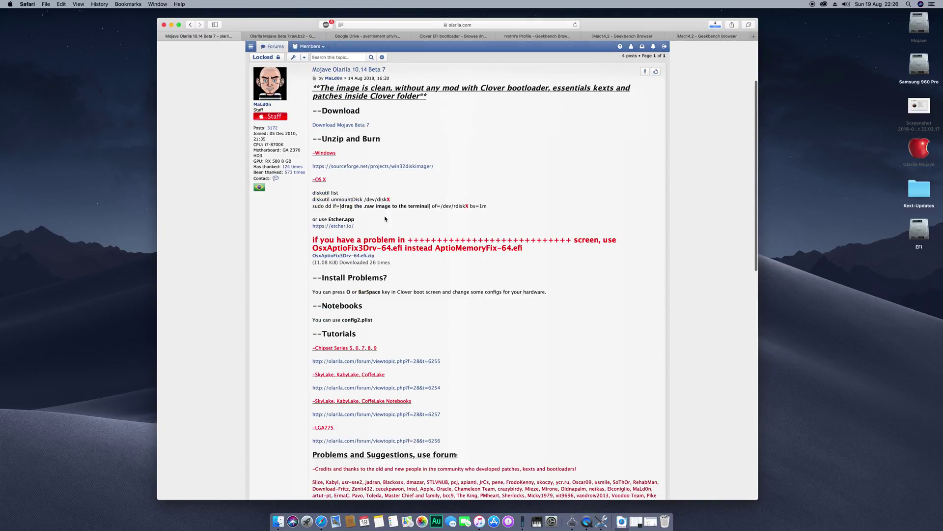
scroll(377, 338, down, 1)
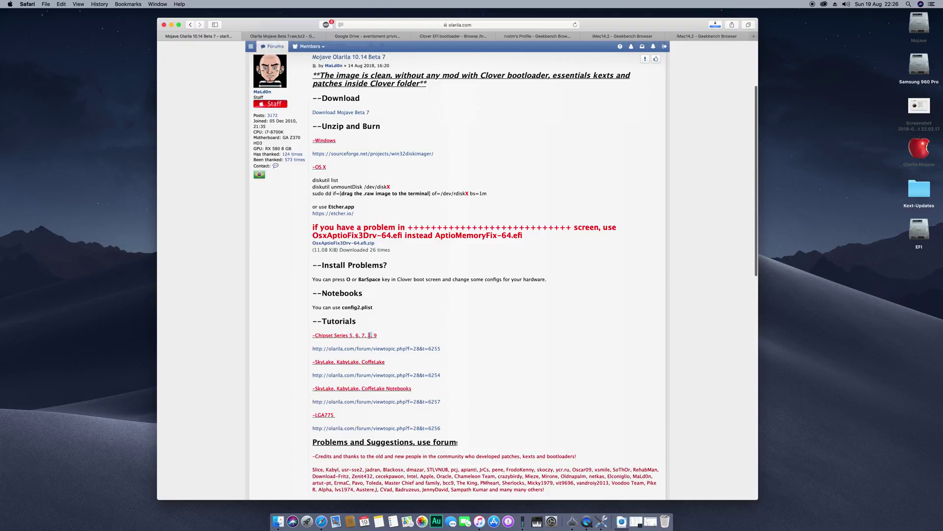
Read the chipset series 5–9 installation guide through Post Installation, then bring up the Clover files page
click(386, 349)
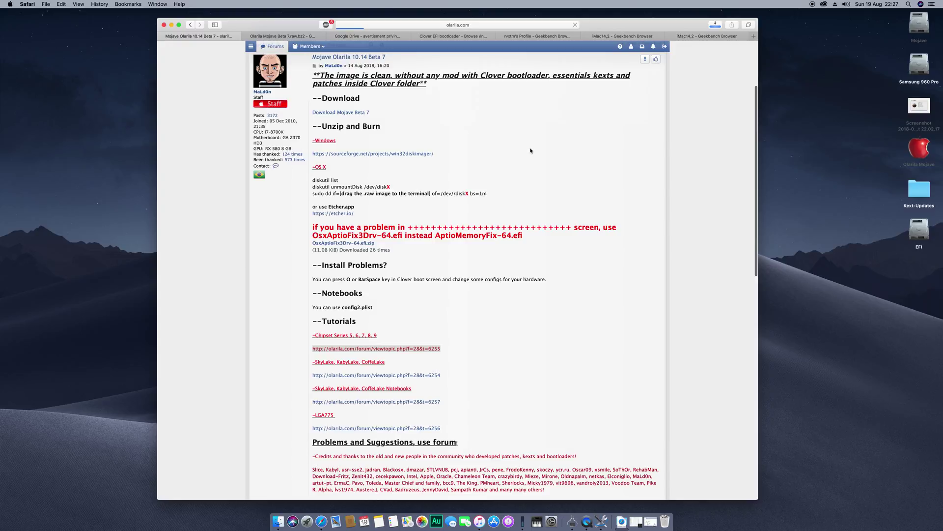
click(716, 25)
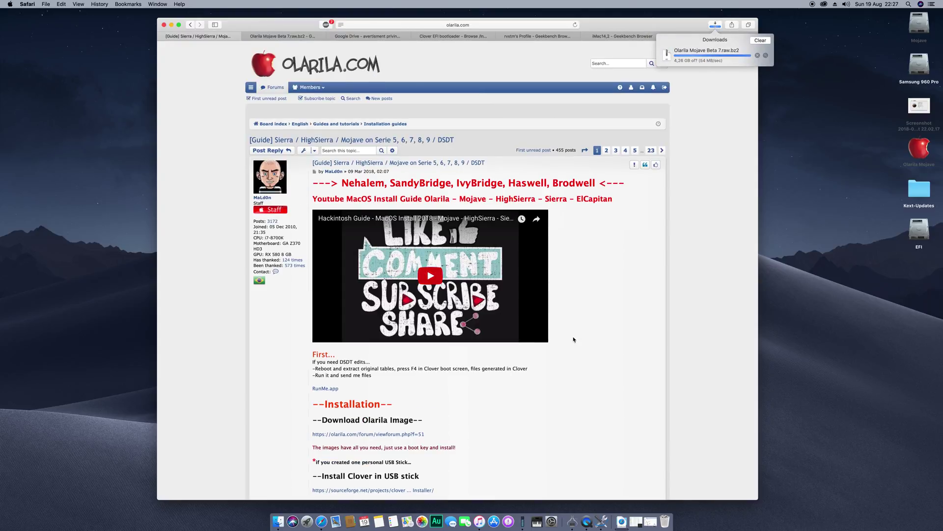
click(463, 346)
scroll(463, 346, down, 8)
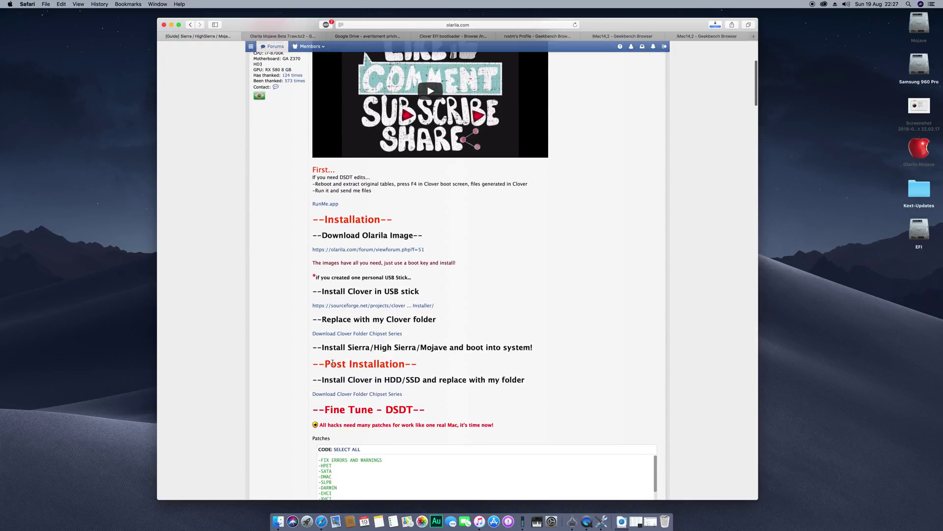
drag(330, 364, 364, 363)
scroll(433, 389, down, 6)
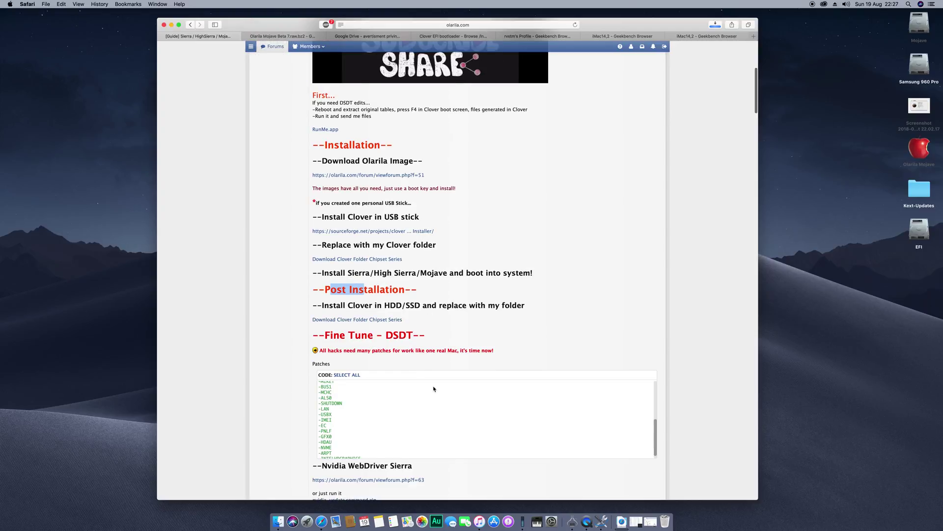
scroll(433, 388, down, 4)
scroll(433, 344, up, 8)
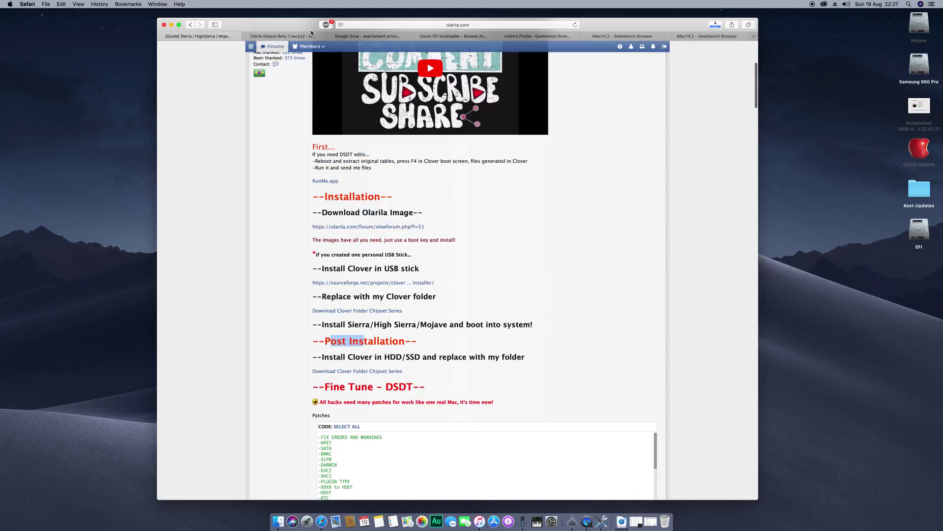
click(364, 38)
click(444, 40)
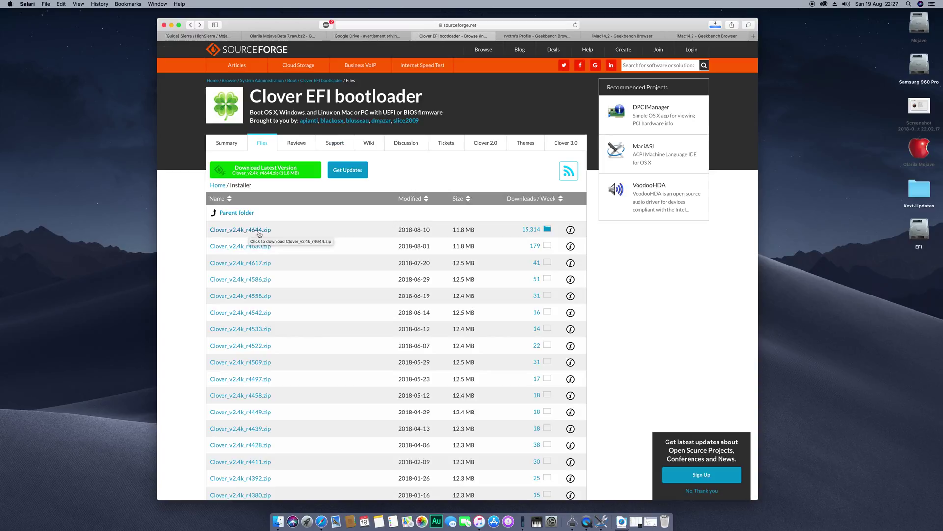
drag(397, 229, 430, 231)
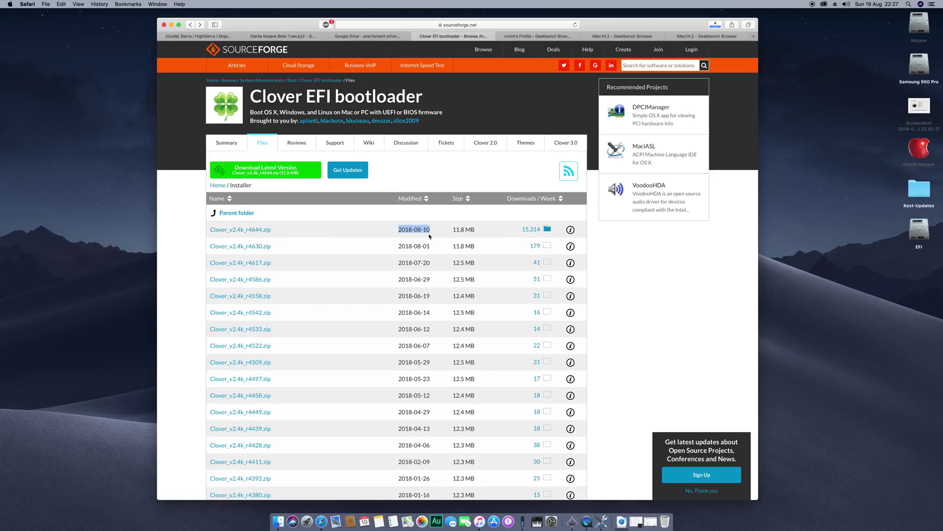
click(430, 231)
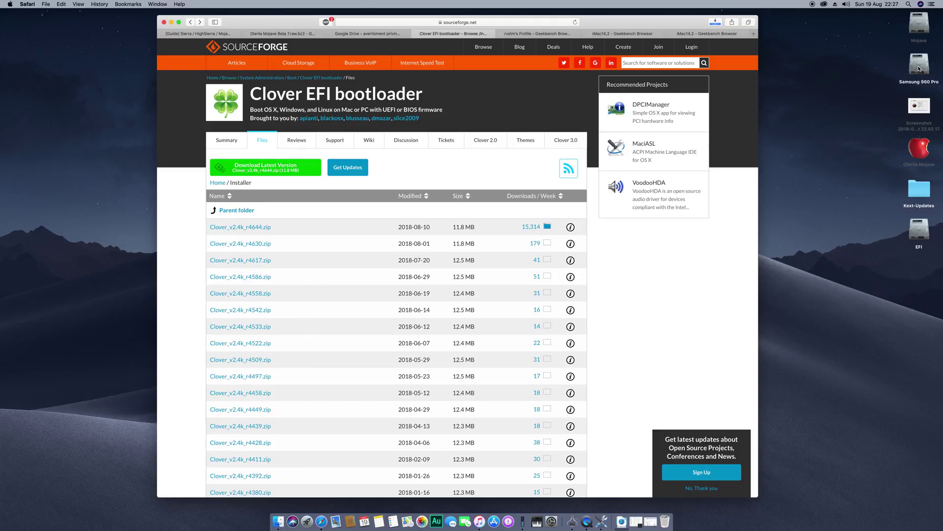
double_click(919, 148)
Reposition the Olarila Mojave window, check the image download, and return to the installation guide
click(537, 260)
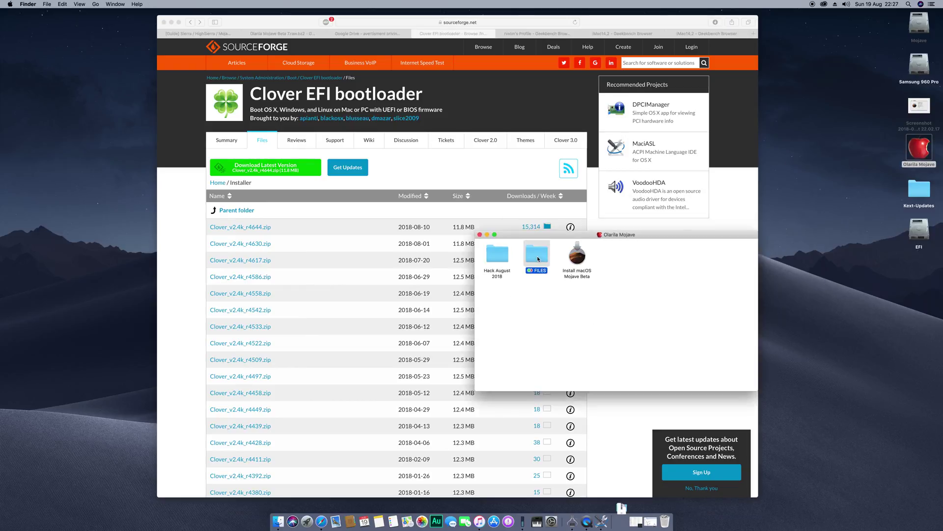
drag(562, 237, 439, 252)
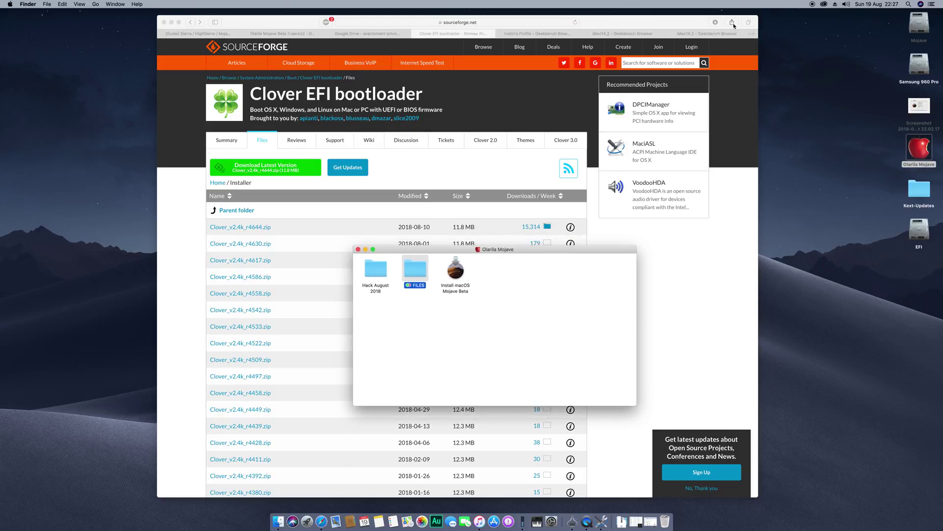
click(715, 23)
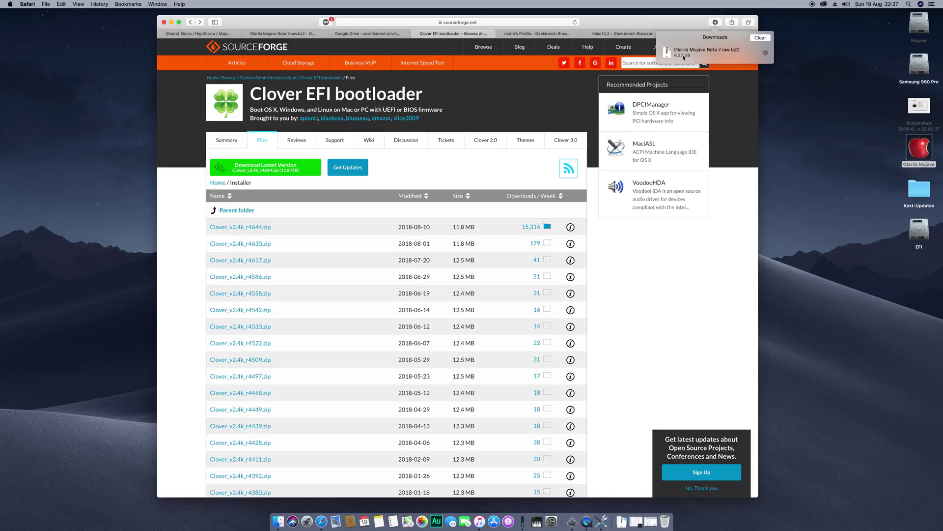
click(672, 24)
click(198, 33)
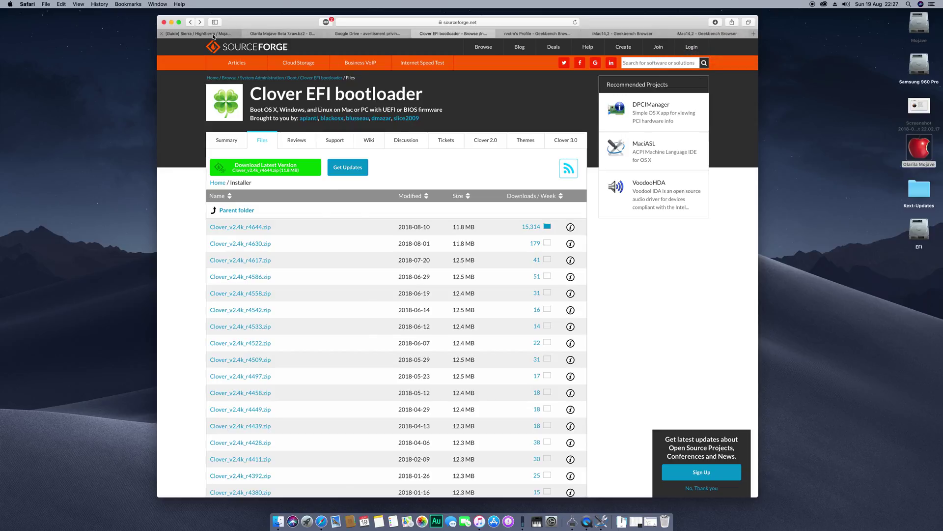
scroll(298, 112, down, 5)
scroll(298, 112, down, 2)
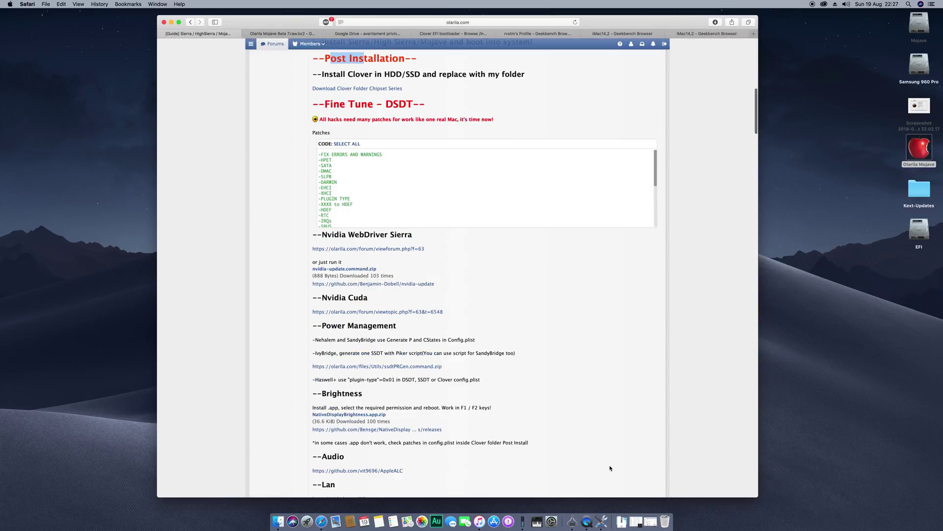
Open the Olarila Mojave volume's FILES folder and launch Kext Updater
double_click(918, 148)
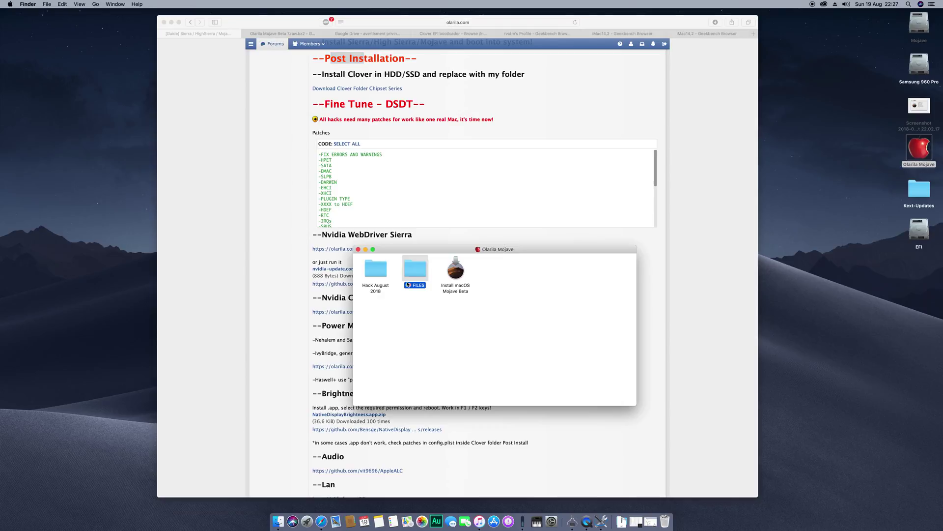
double_click(421, 287)
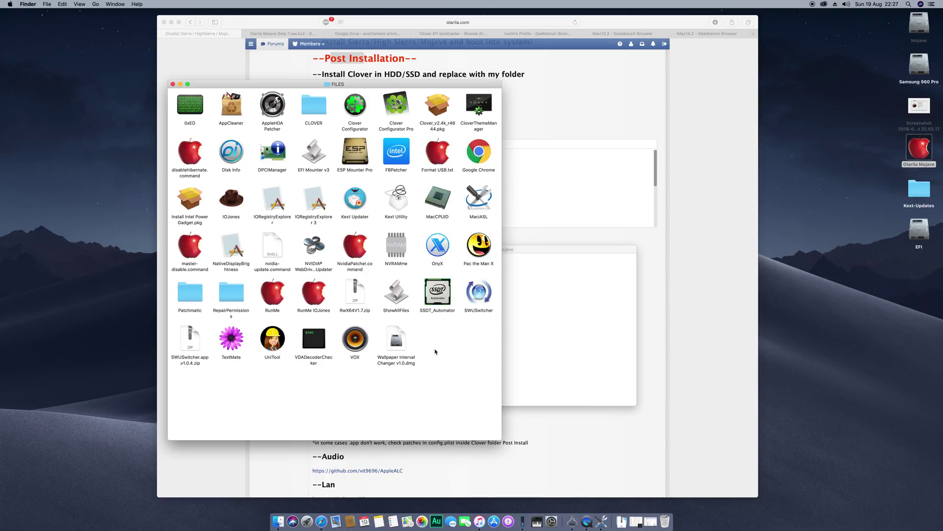
click(356, 201)
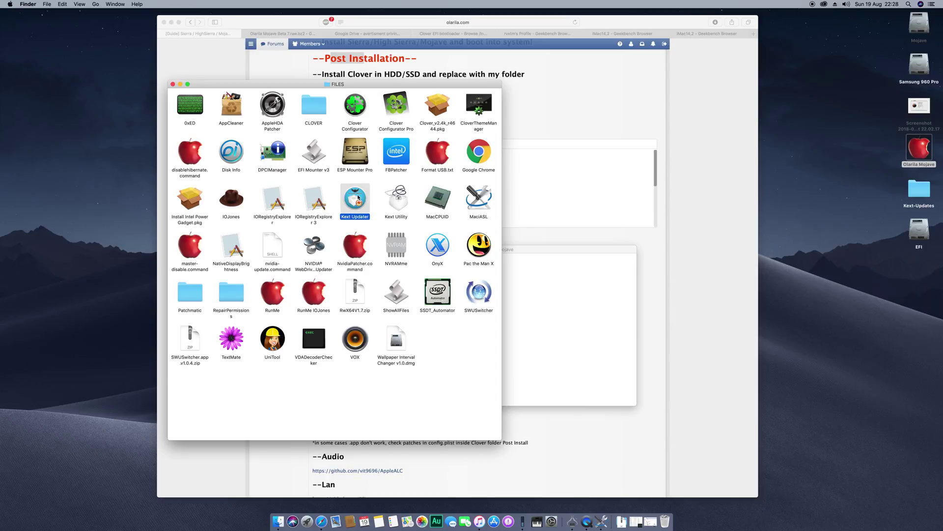
double_click(357, 200)
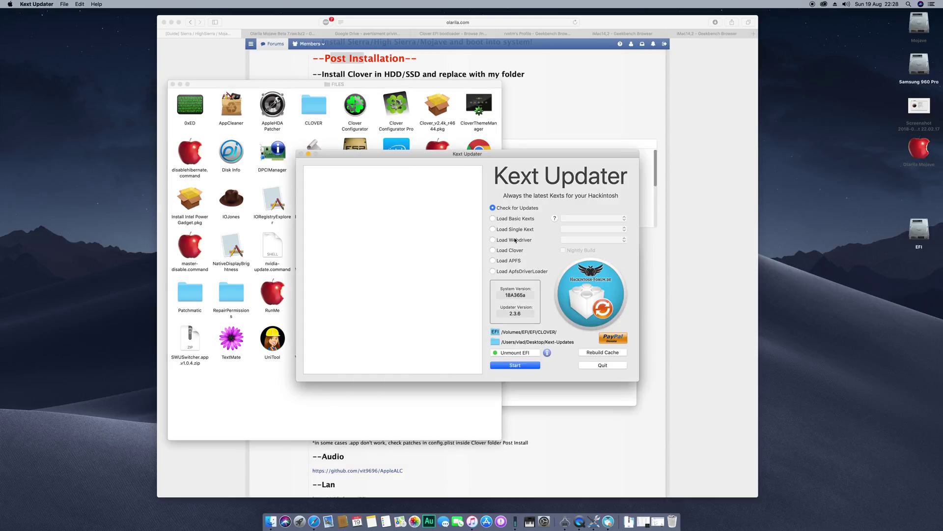
Check the installed kexts for updates and review the log results
click(516, 364)
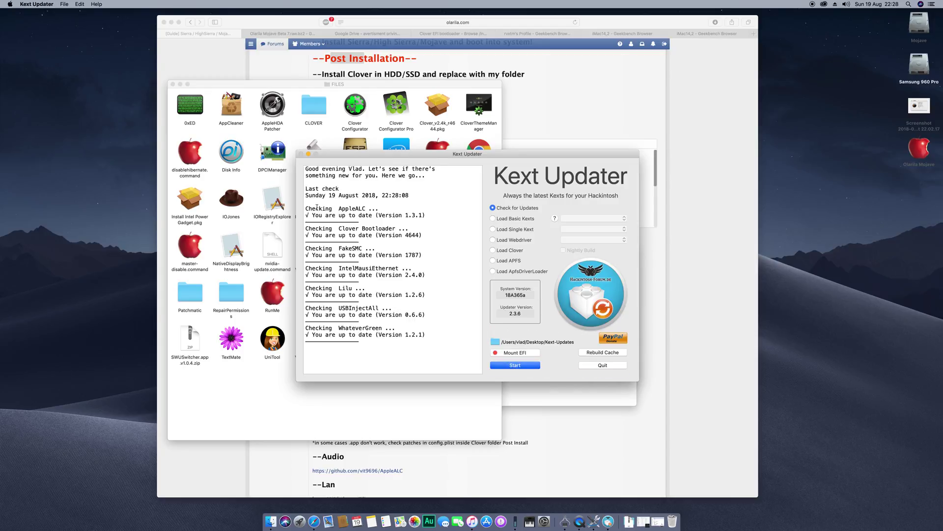
mouse_move(316, 208)
mouse_down()
mouse_move(371, 230)
mouse_move(426, 339)
mouse_move(344, 263)
mouse_move(307, 207)
mouse_up()
click(425, 336)
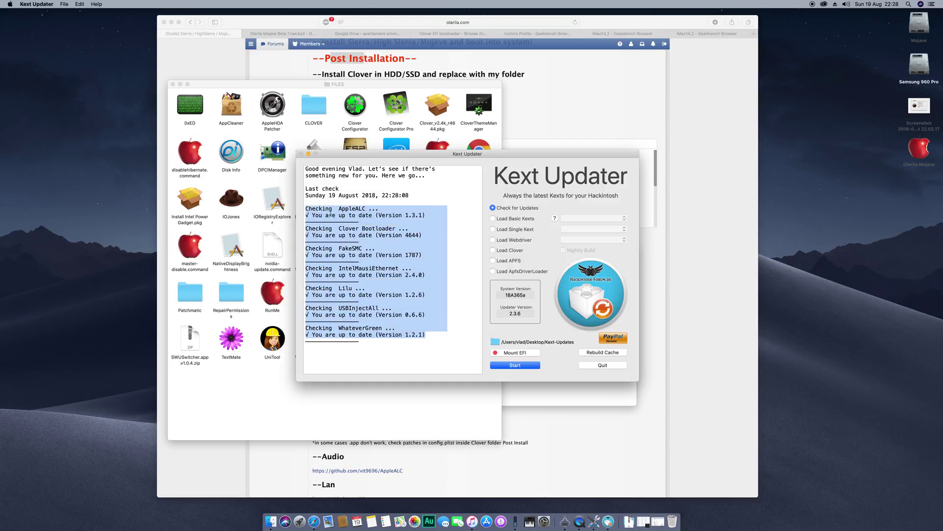
click(388, 243)
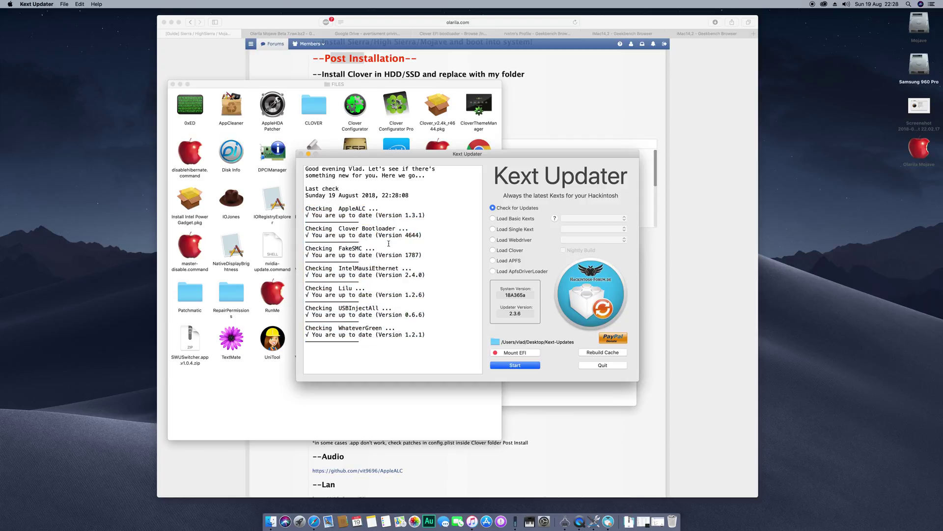
Choose Load Single Kext with USBInjectAll and download it
click(493, 219)
click(592, 218)
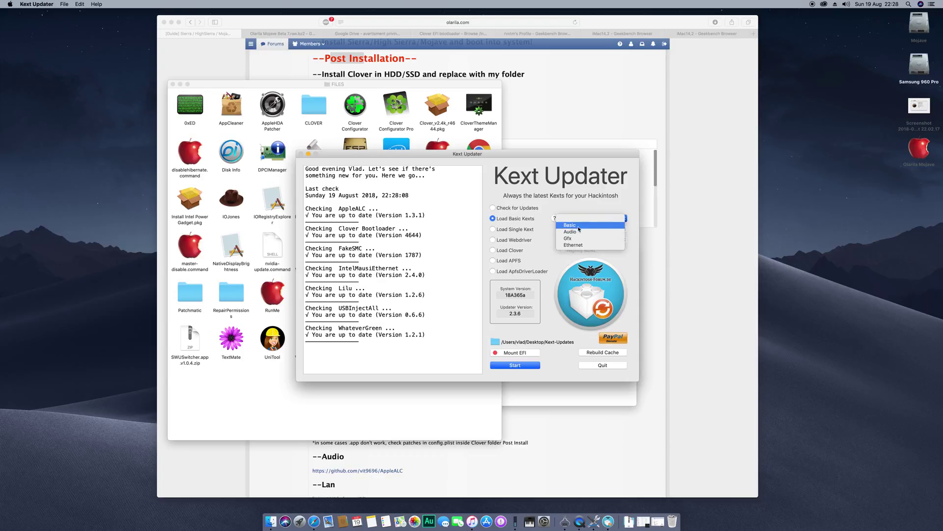
click(500, 231)
click(500, 230)
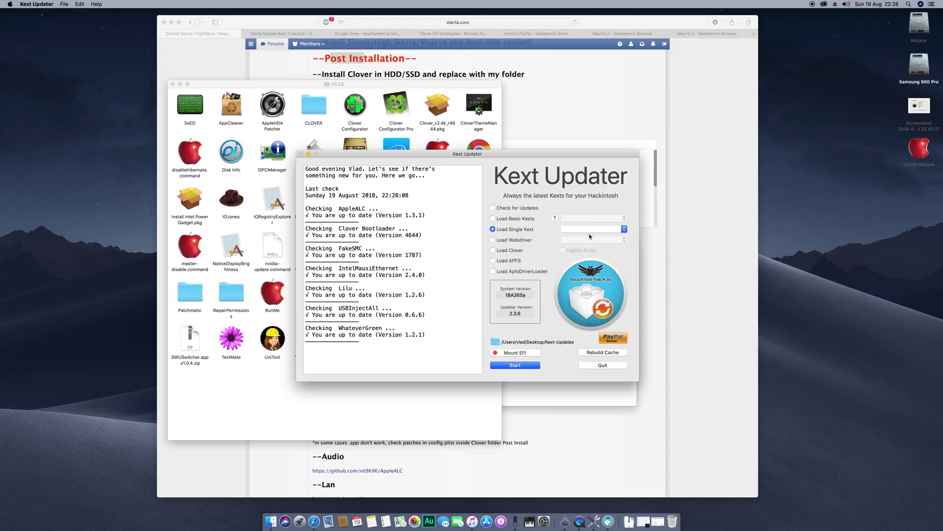
click(591, 230)
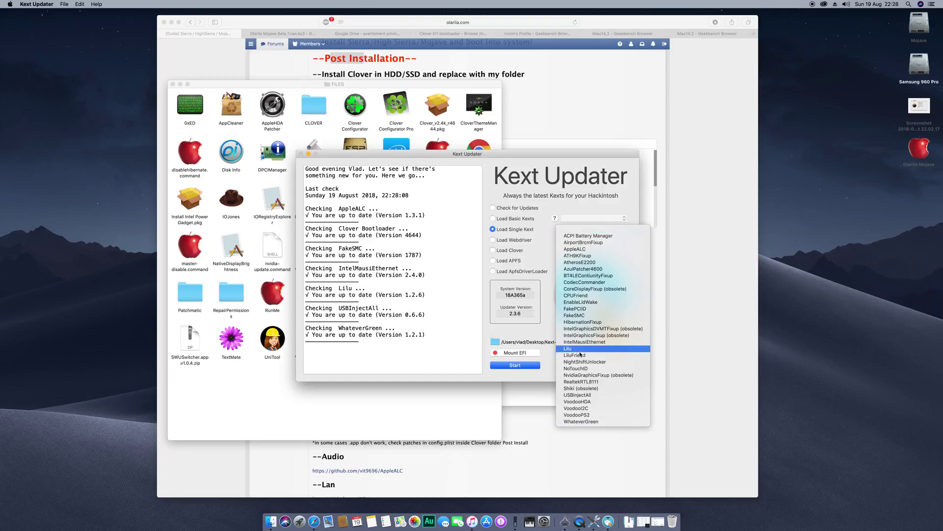
click(584, 395)
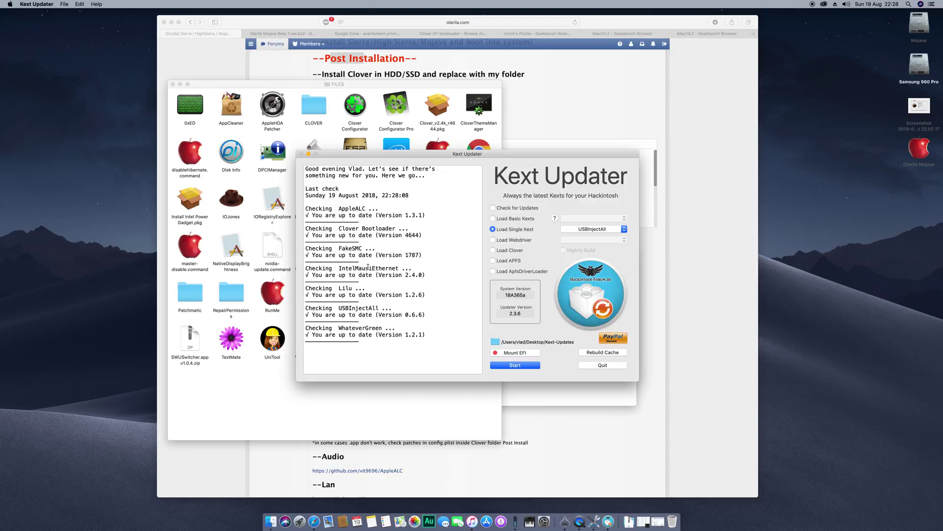
drag(338, 207, 418, 336)
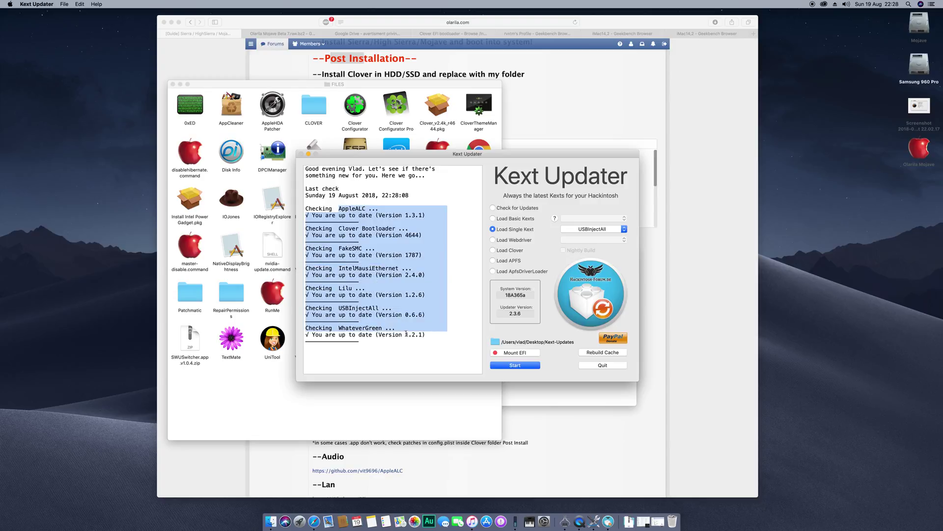
click(417, 336)
click(515, 365)
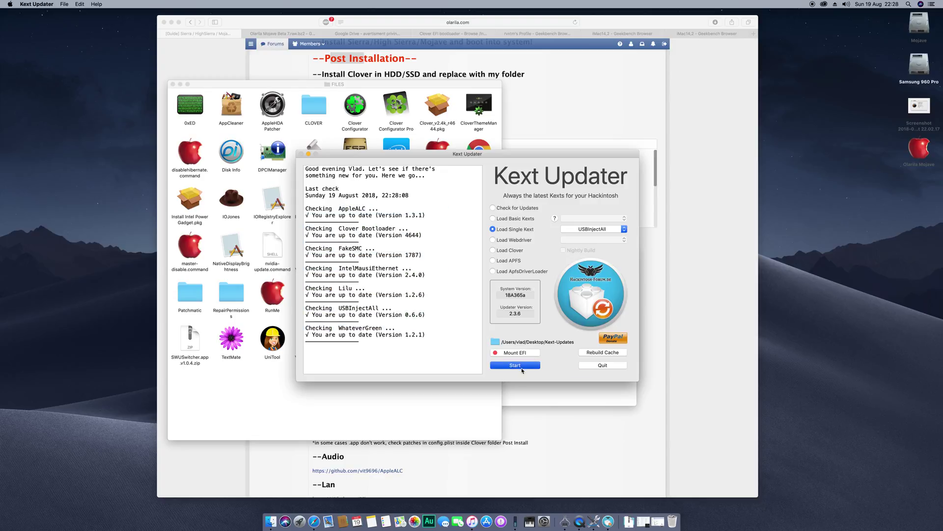
triple_click(340, 183)
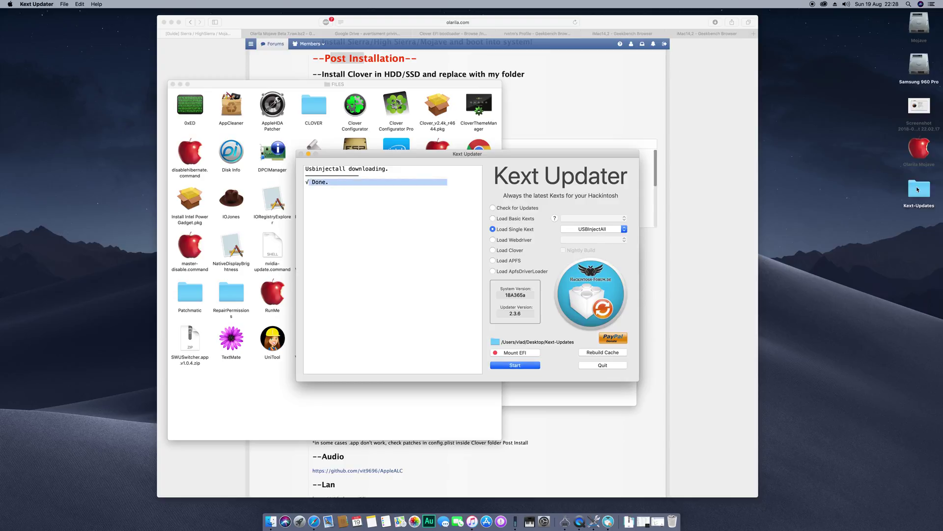
View Get Info for USBInjectAll.kext in Kext-Updates > usbinjectall > Release
double_click(918, 189)
double_click(274, 124)
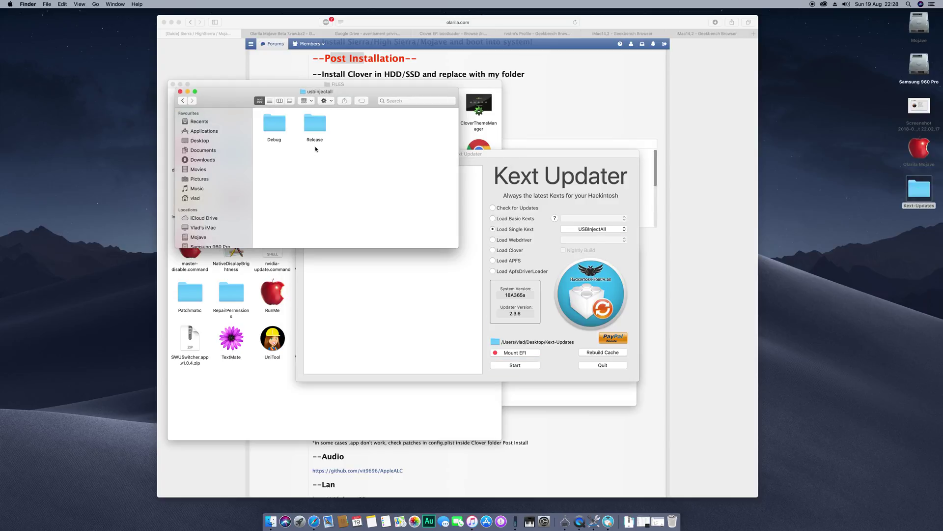
double_click(315, 123)
right_click(271, 119)
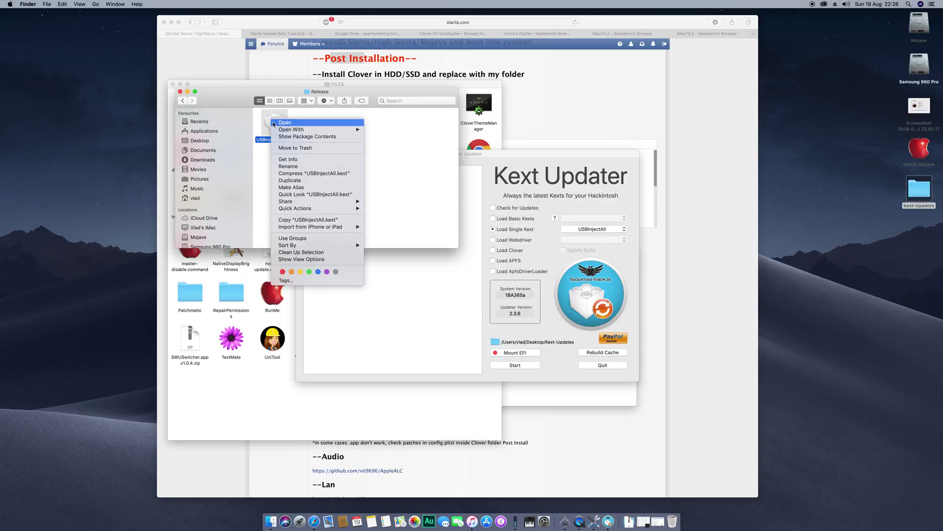
click(296, 160)
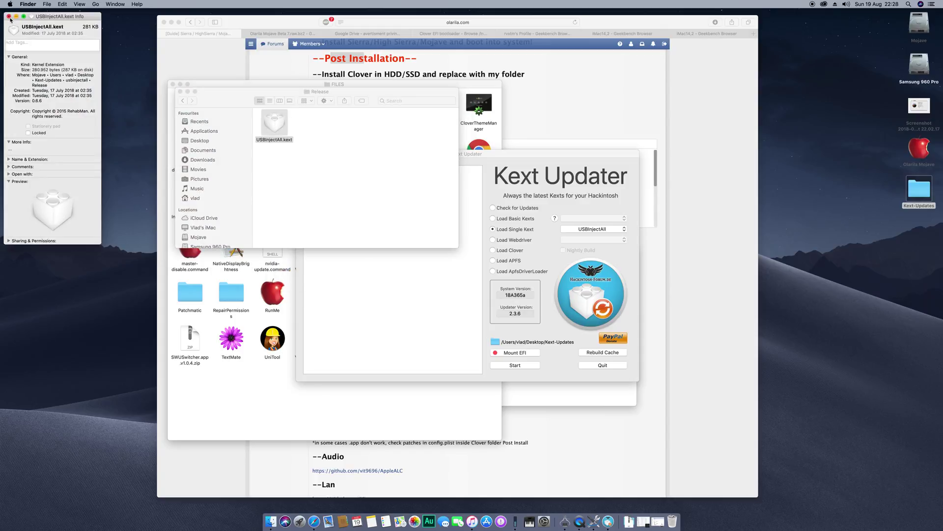
click(8, 16)
Minimize the Release window, quit Kext Updater, and close the FILES window
click(187, 91)
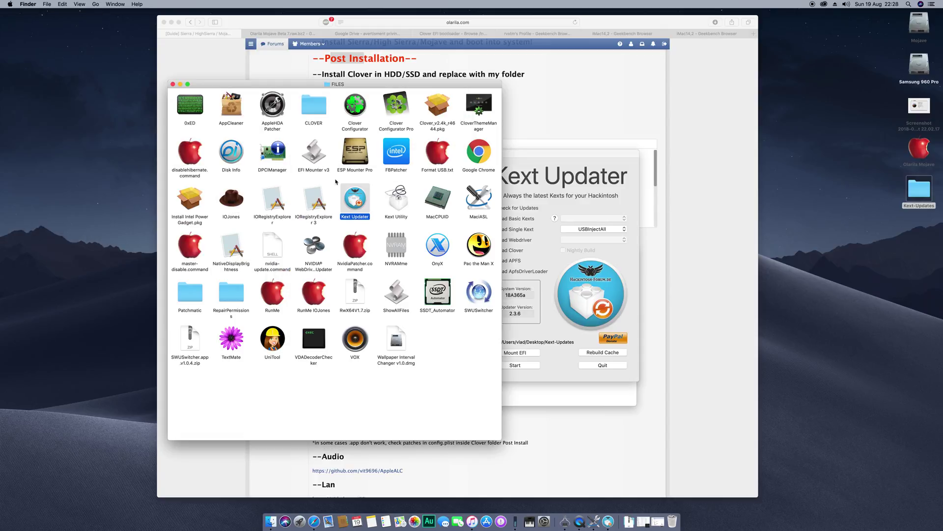
click(298, 151)
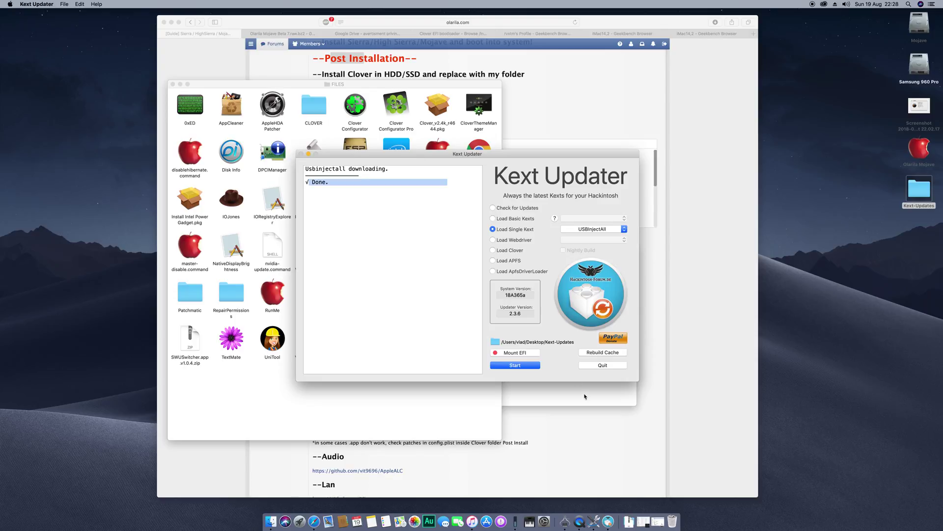
click(602, 365)
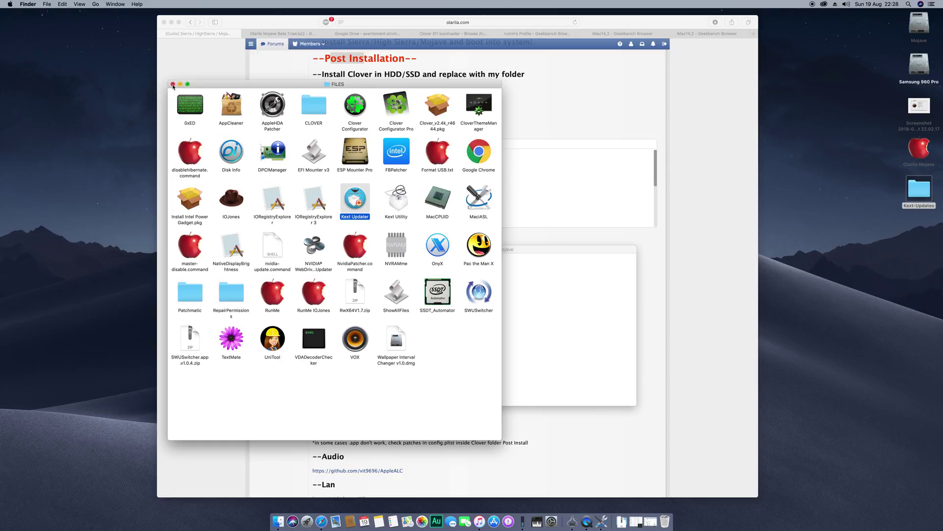
click(173, 85)
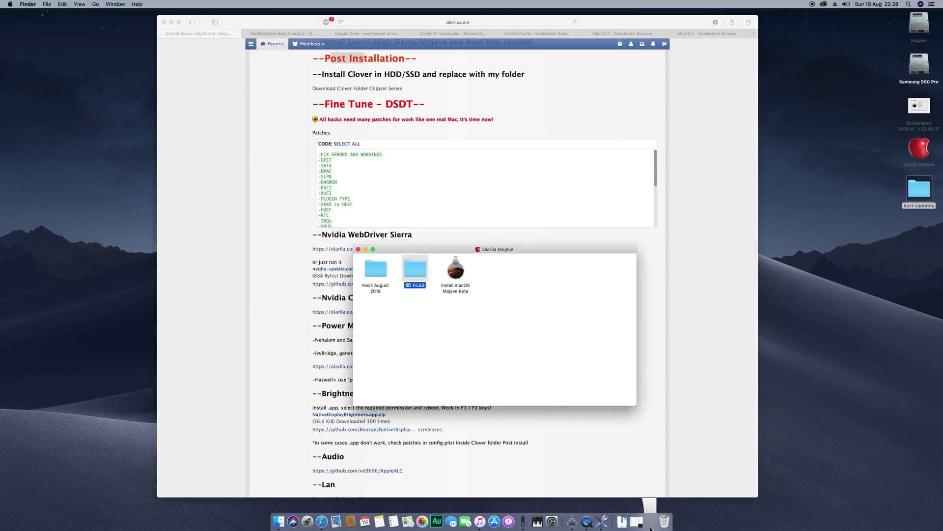
click(301, 303)
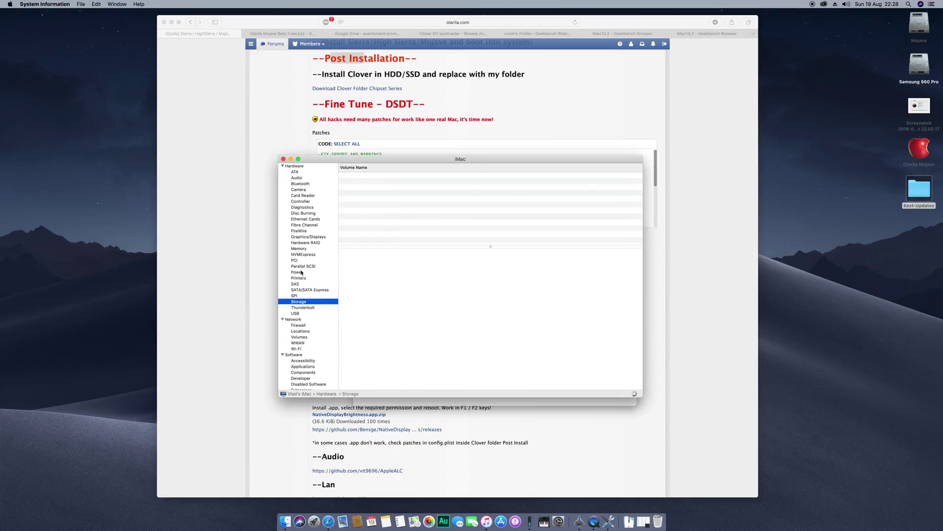
click(303, 261)
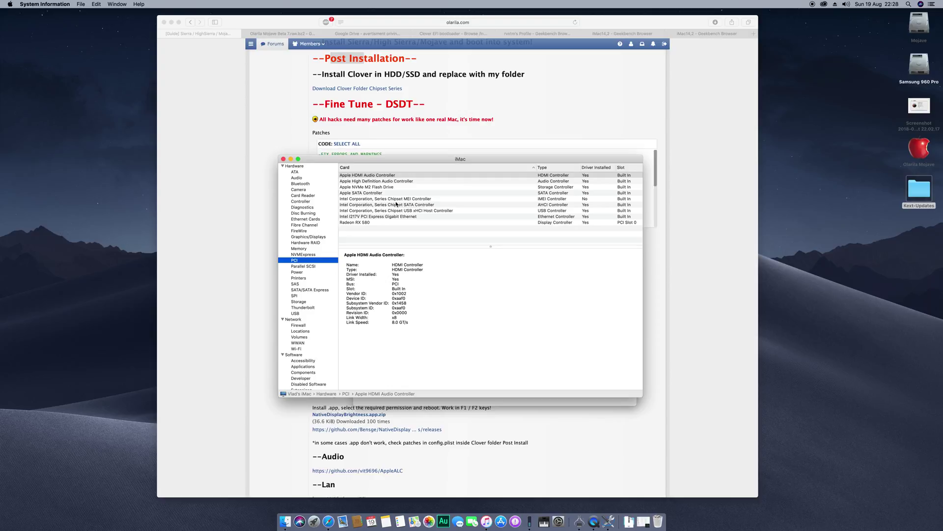
mouse_move(350, 181)
mouse_down()
mouse_move(366, 230)
mouse_move(367, 176)
mouse_up()
key(Up)
key(Up)
key(Up)
key(Up)
key(Up)
key(Up)
key(Down)
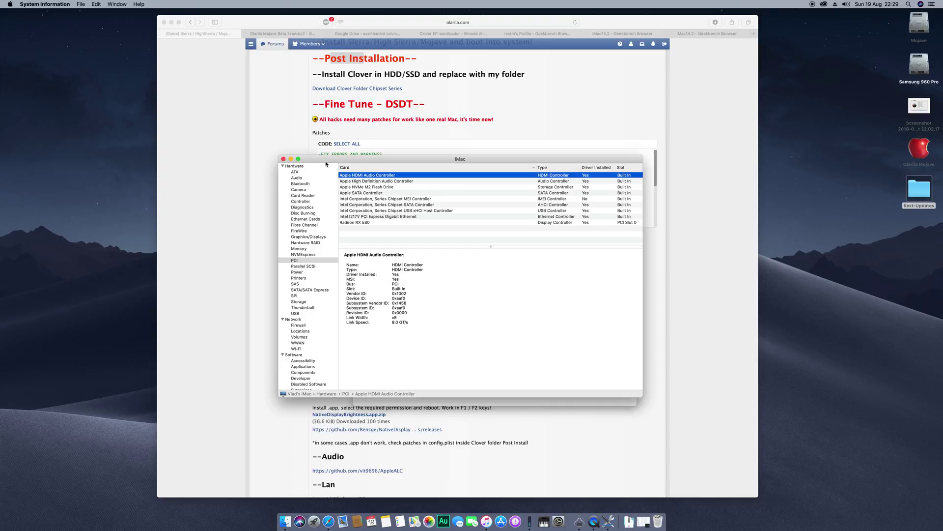
click(283, 159)
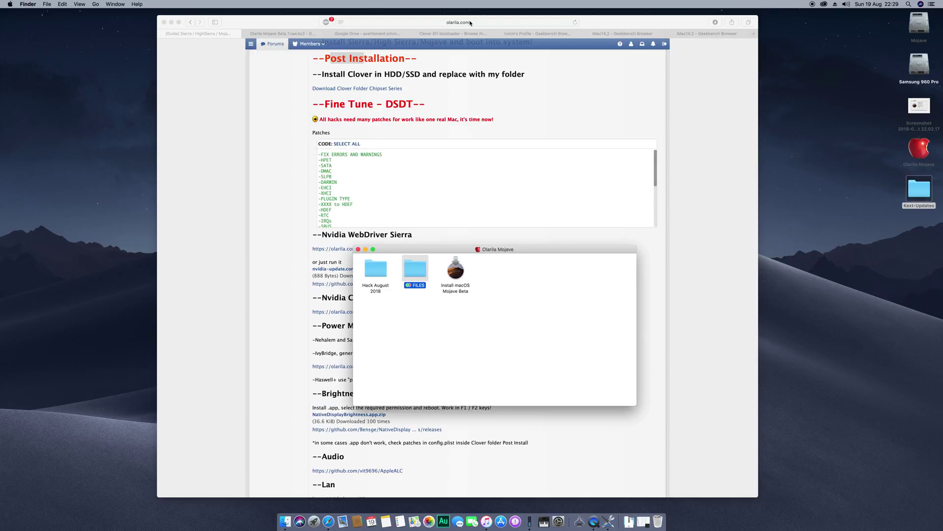
Check the OS versions on the two iMac14,2 Geekbench results: macOS 10.13.6 and macOS 10.14
click(536, 33)
click(604, 33)
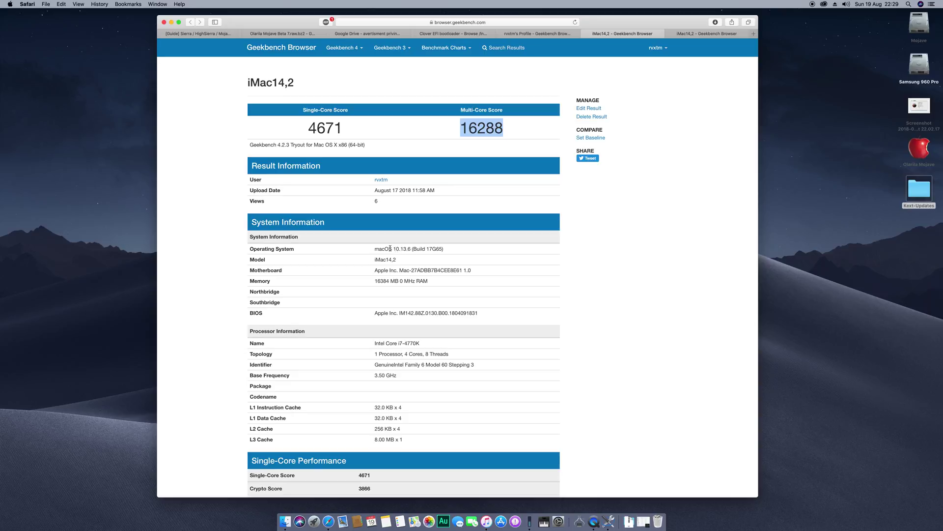
drag(391, 248, 414, 248)
click(409, 249)
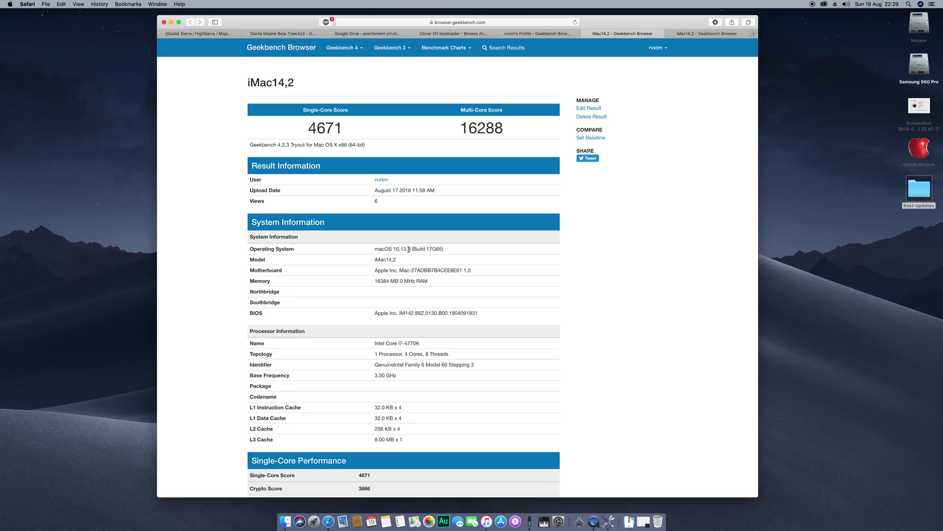
click(689, 34)
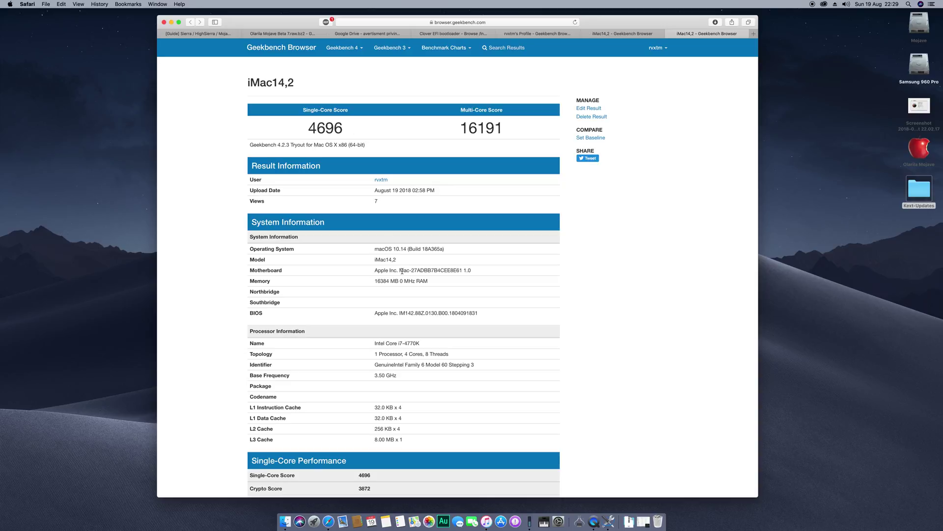
triple_click(398, 250)
click(421, 261)
Compare scores across both results (4696/16191 vs 4671 single-core), then minimise Safari
click(619, 34)
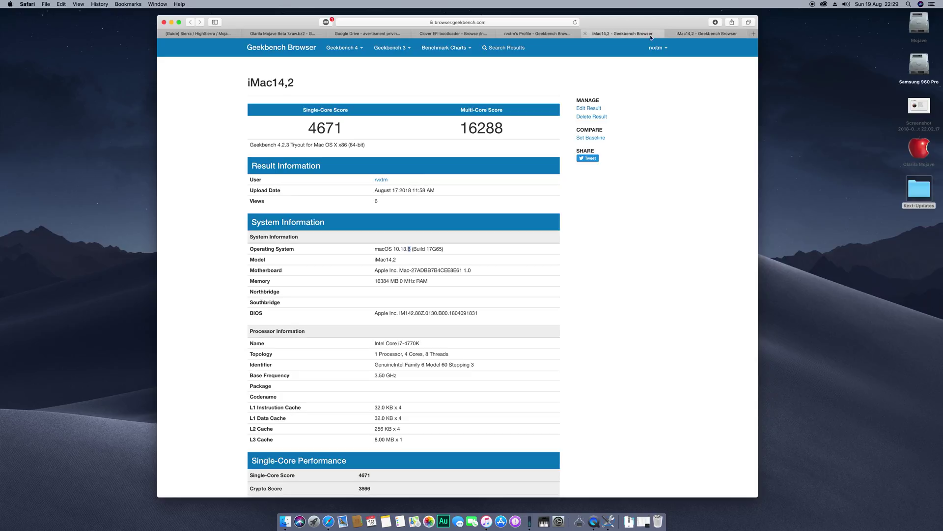
click(692, 35)
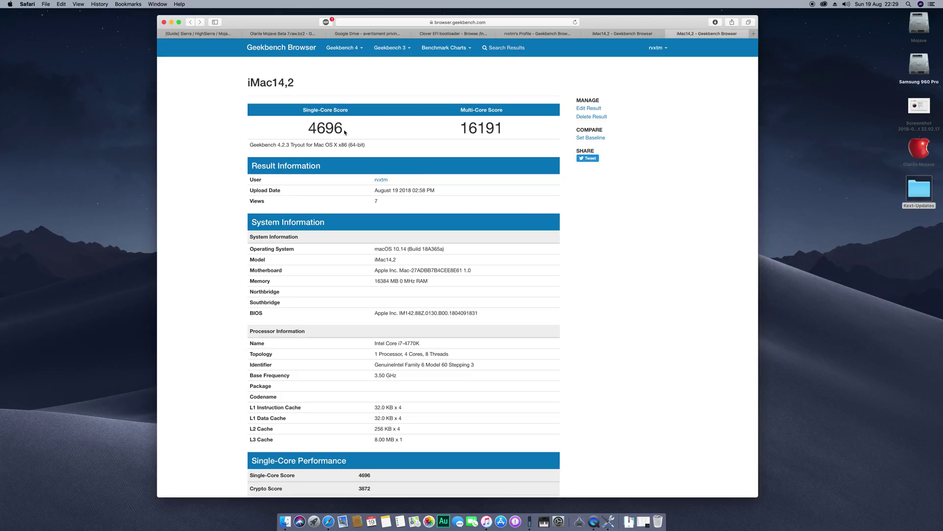
drag(311, 129, 342, 133)
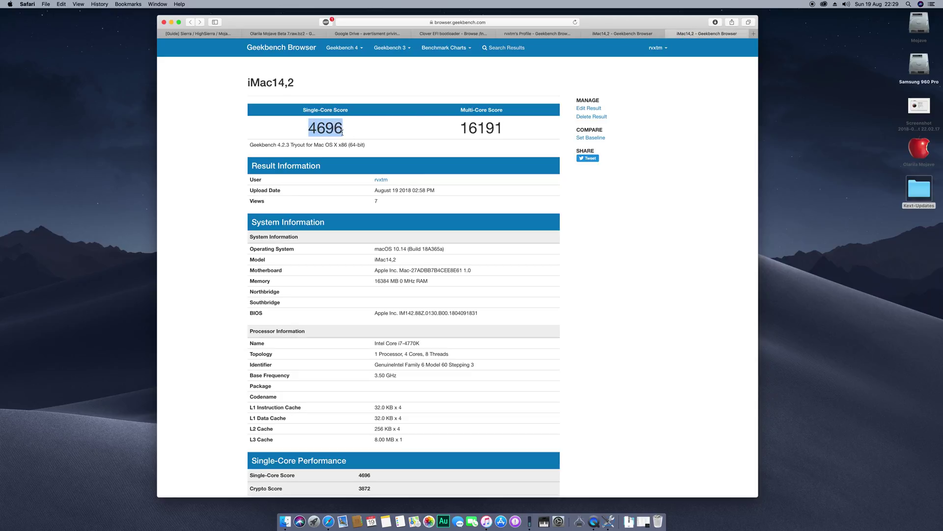
mouse_move(462, 131)
mouse_down()
mouse_move(503, 132)
mouse_move(462, 132)
mouse_up()
key(ctrl+shift+Tab)
click(357, 135)
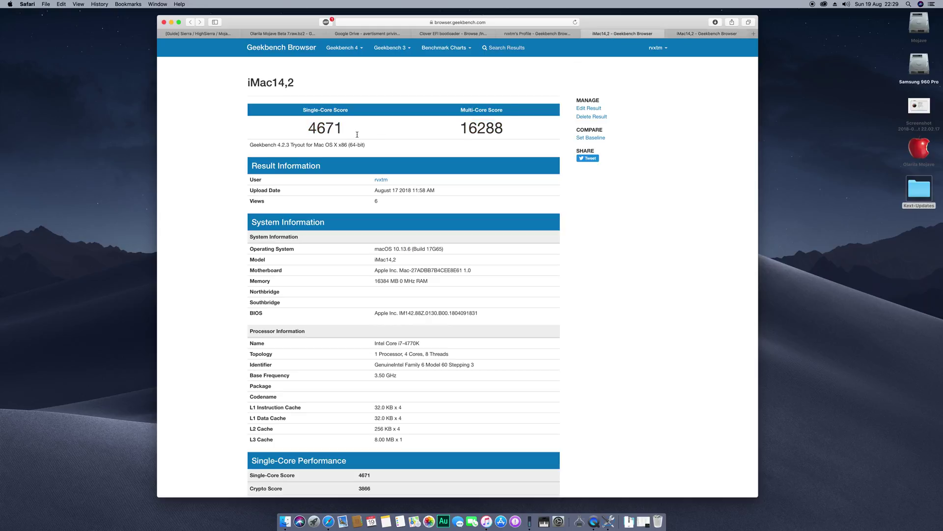
drag(319, 132, 391, 130)
click(405, 132)
scroll(435, 248, down, 15)
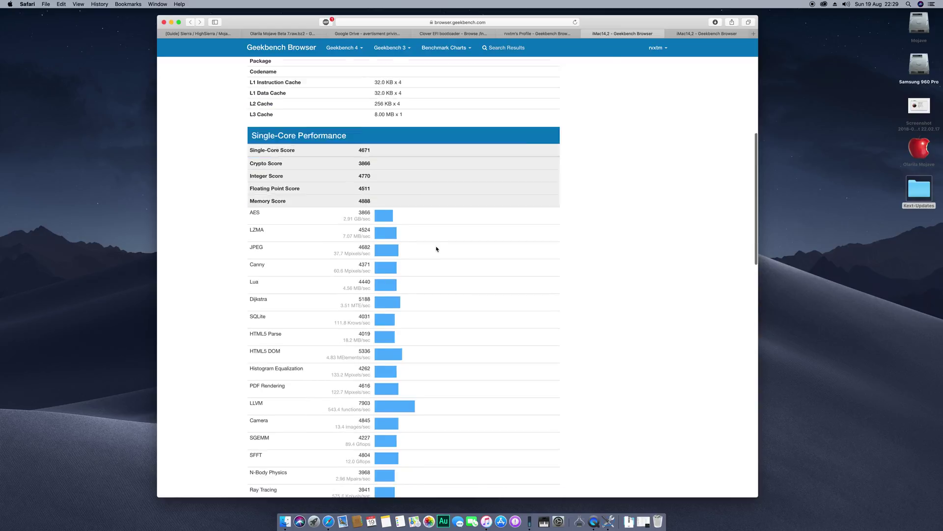
scroll(438, 248, up, 15)
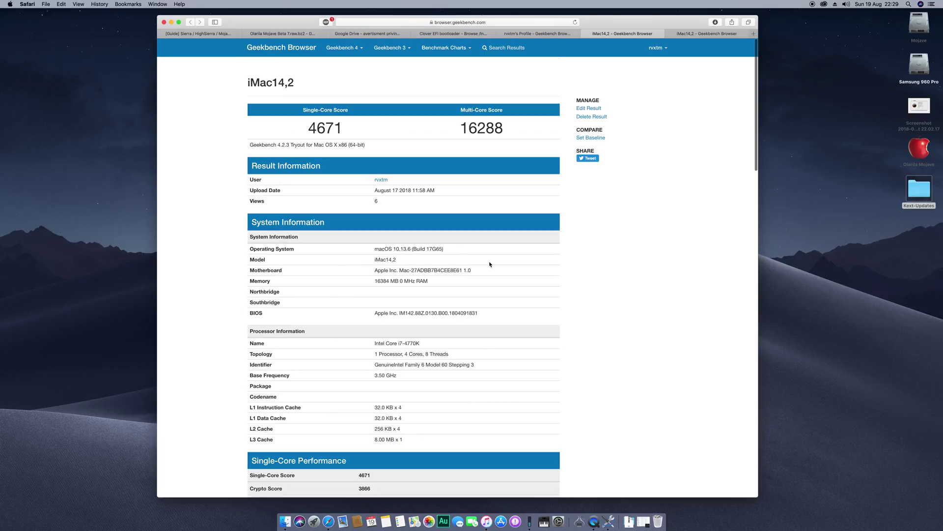
click(173, 24)
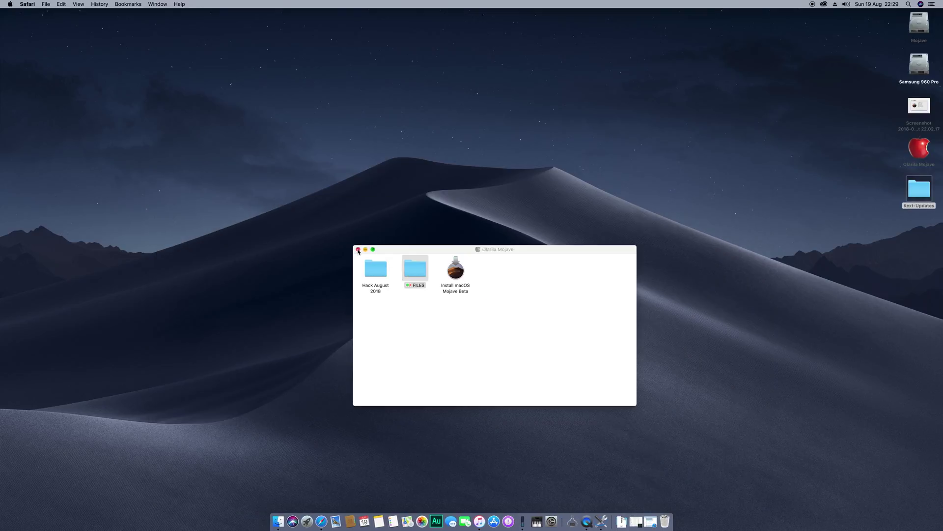
Close the Olarila Mojave folder and switch macOS to Dark appearance in General preferences
click(357, 249)
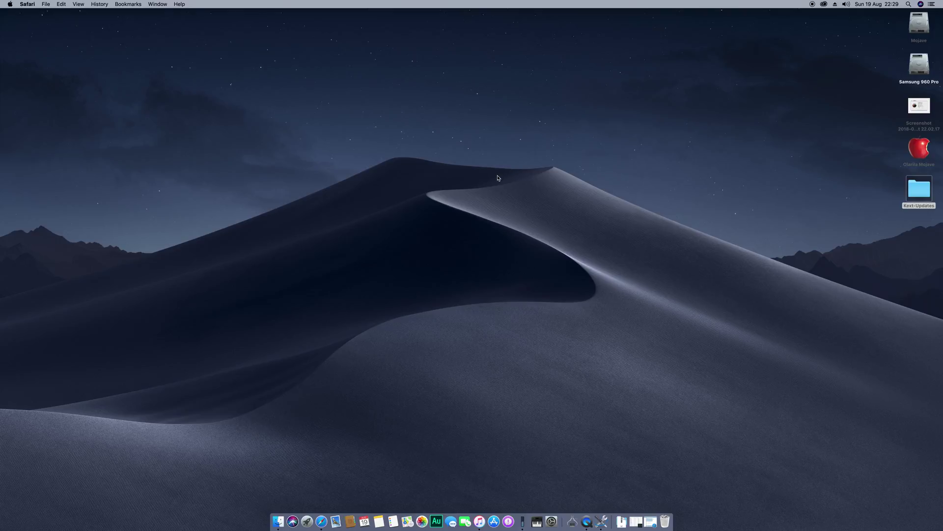
click(551, 521)
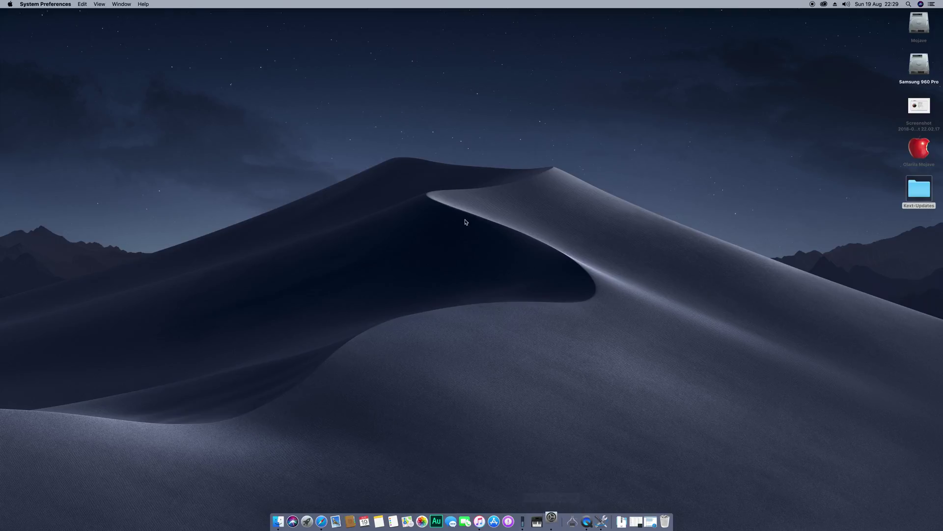
click(476, 211)
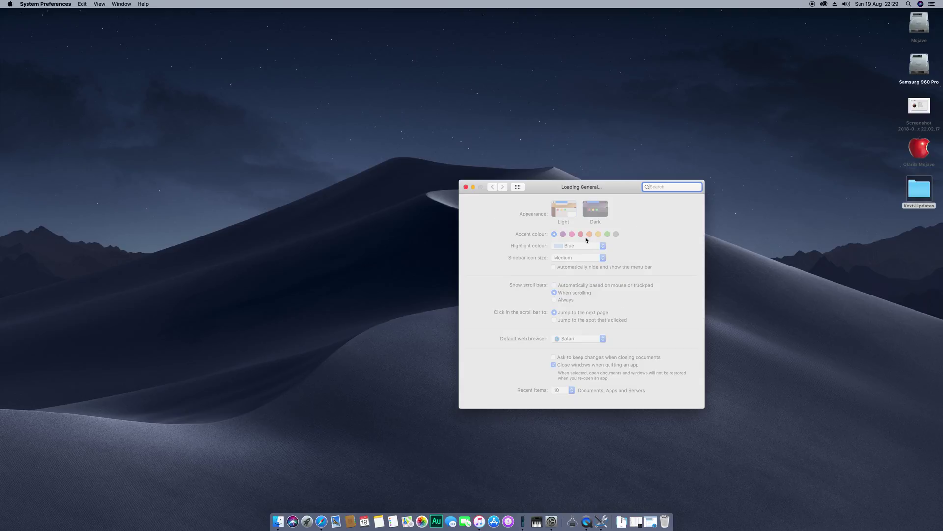
click(598, 213)
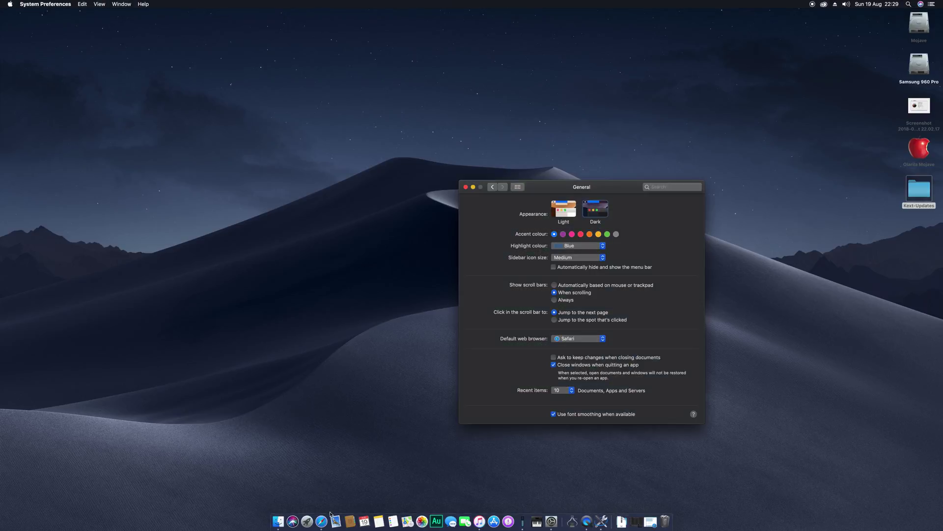
Preview the Geekbench window in Dark mode, then restore Light appearance and close System Preferences
click(322, 521)
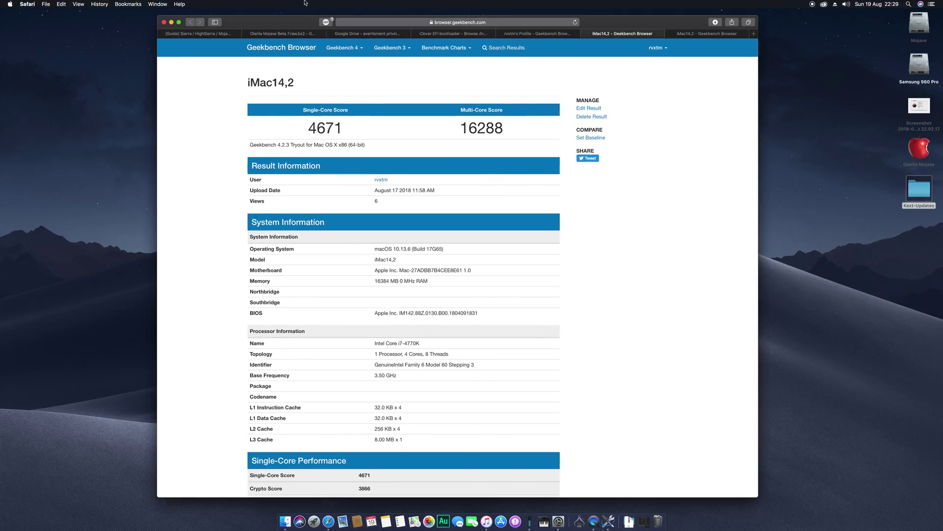
click(171, 22)
click(562, 211)
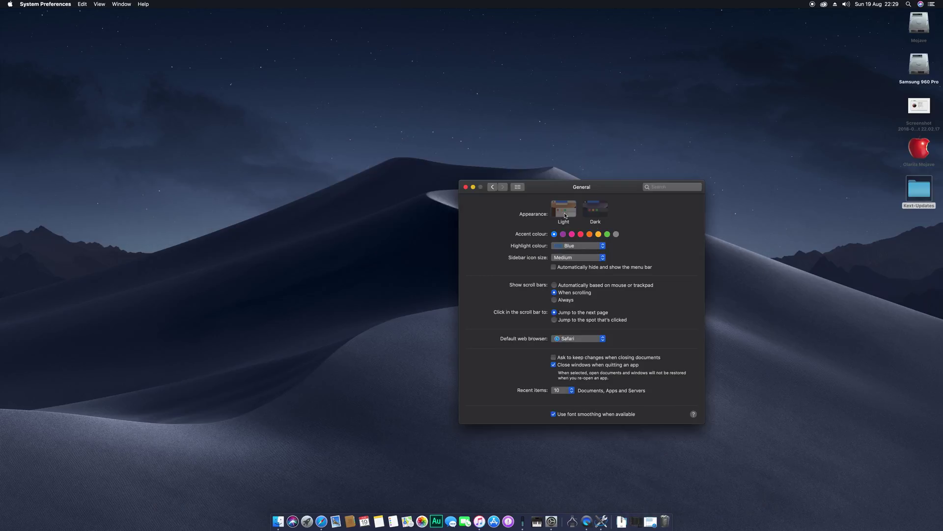
drag(577, 193, 501, 188)
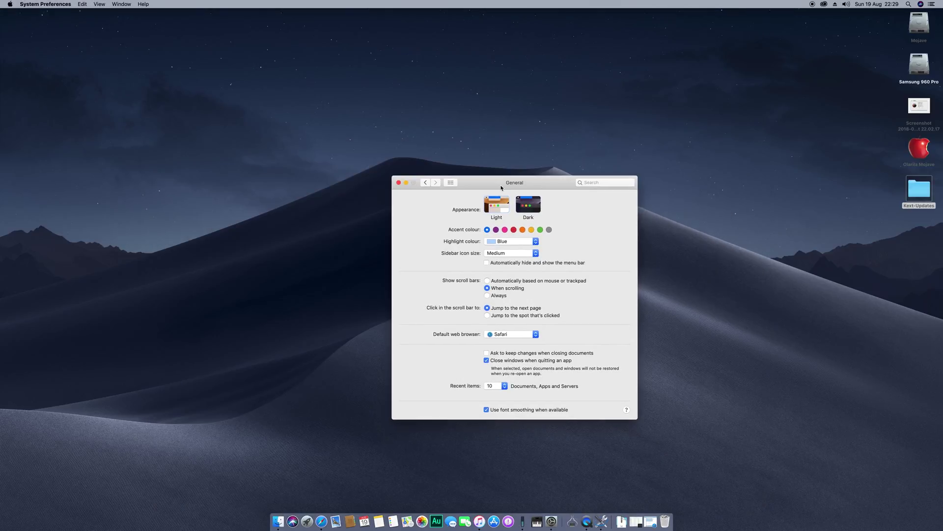
click(399, 183)
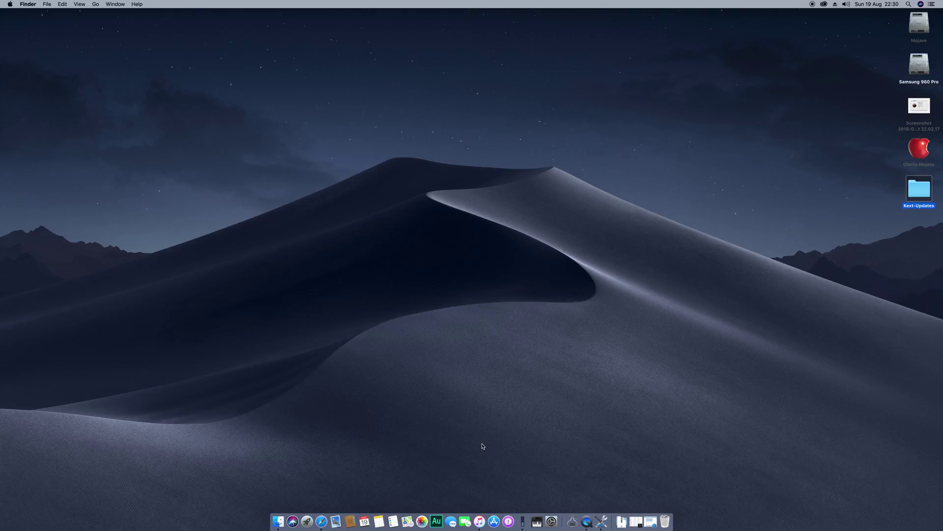
click(589, 442)
click(307, 523)
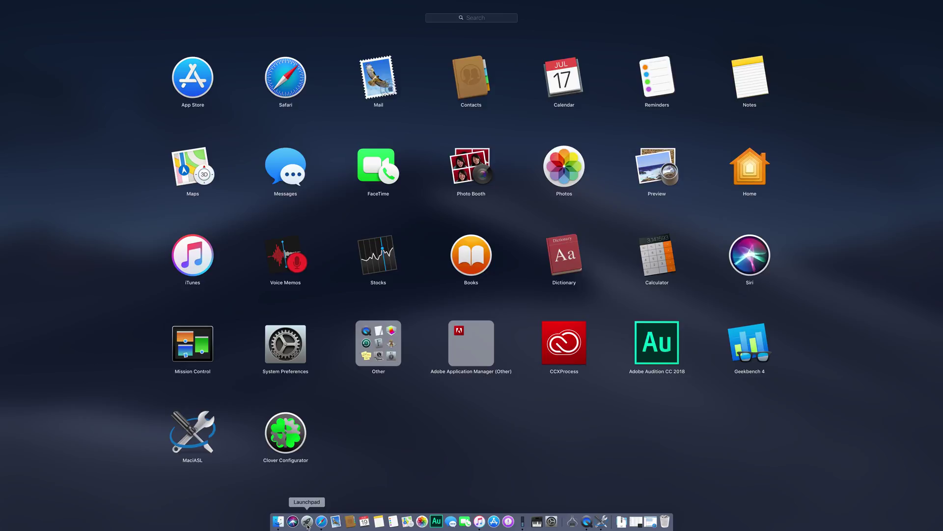
click(307, 523)
click(307, 523)
click(516, 440)
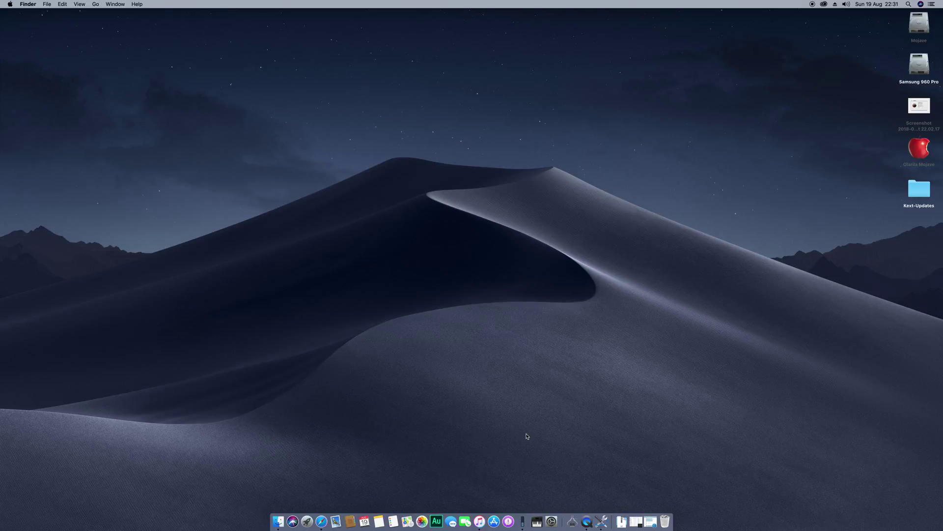
click(551, 520)
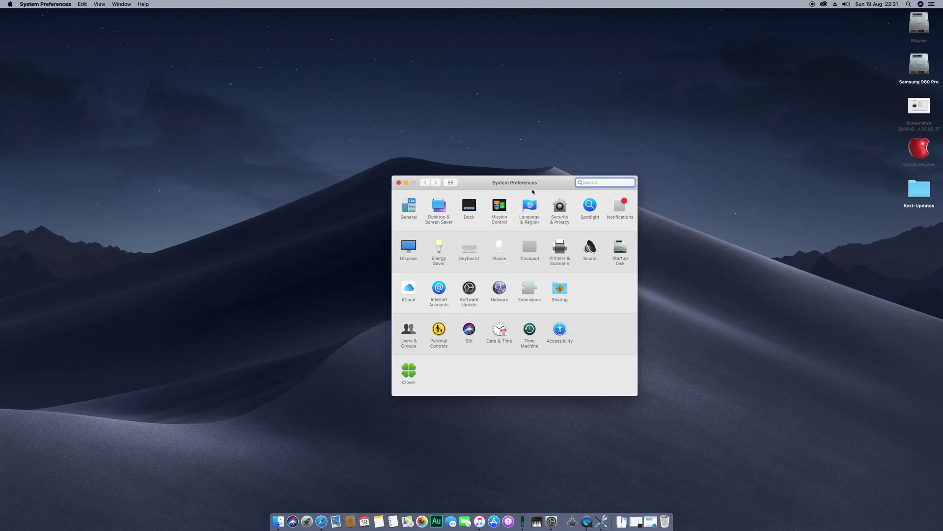
drag(533, 191, 489, 190)
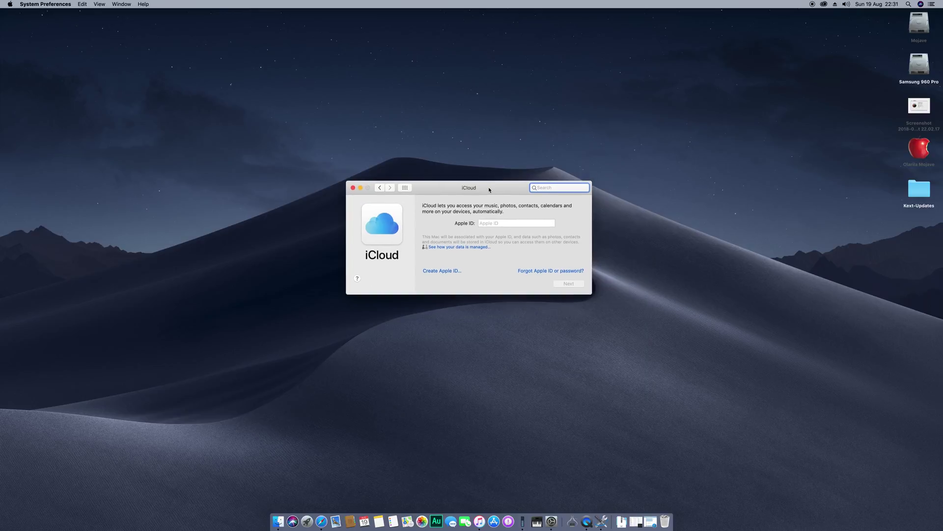
click(512, 222)
drag(436, 190, 438, 201)
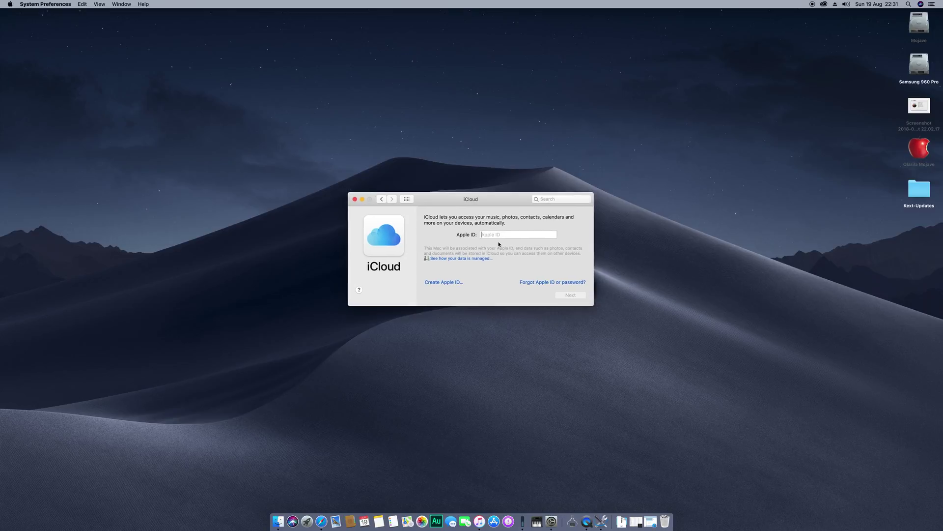
click(407, 199)
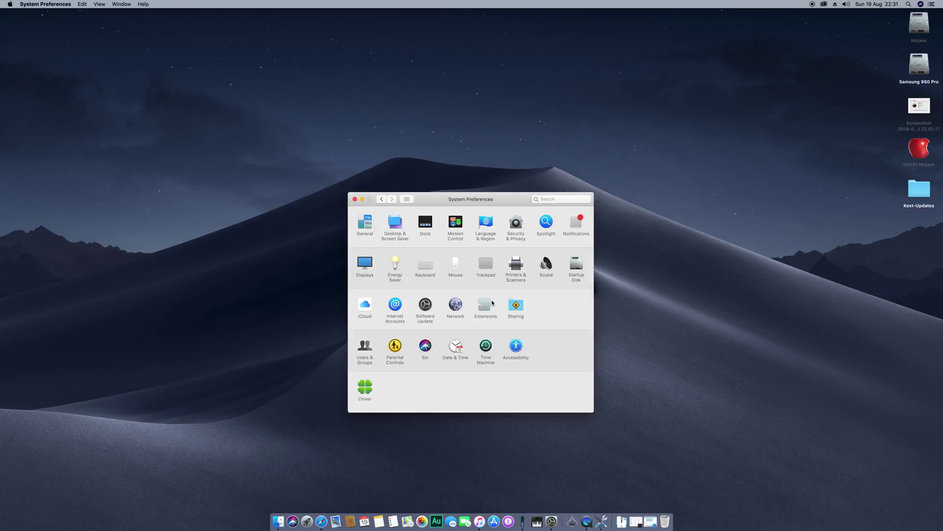
drag(486, 201, 494, 167)
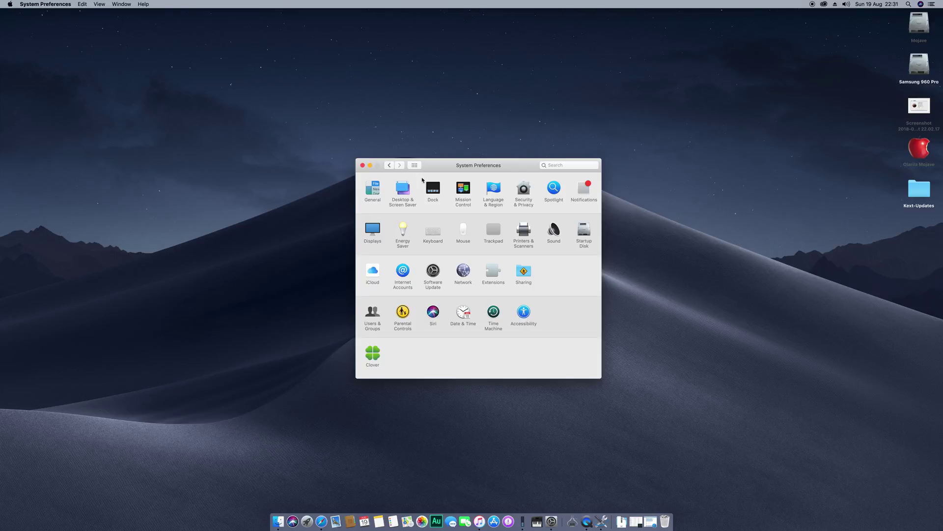
drag(433, 165, 424, 168)
click(356, 169)
right_click(367, 157)
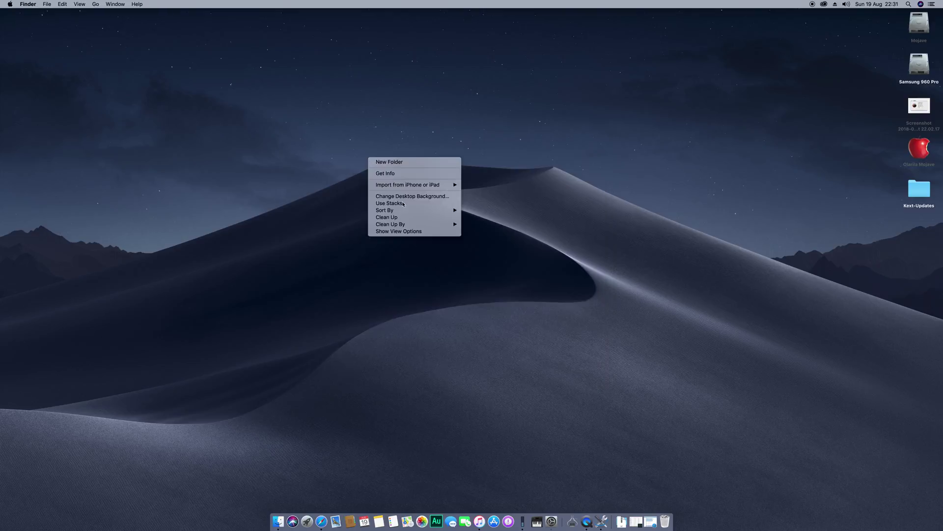
click(463, 254)
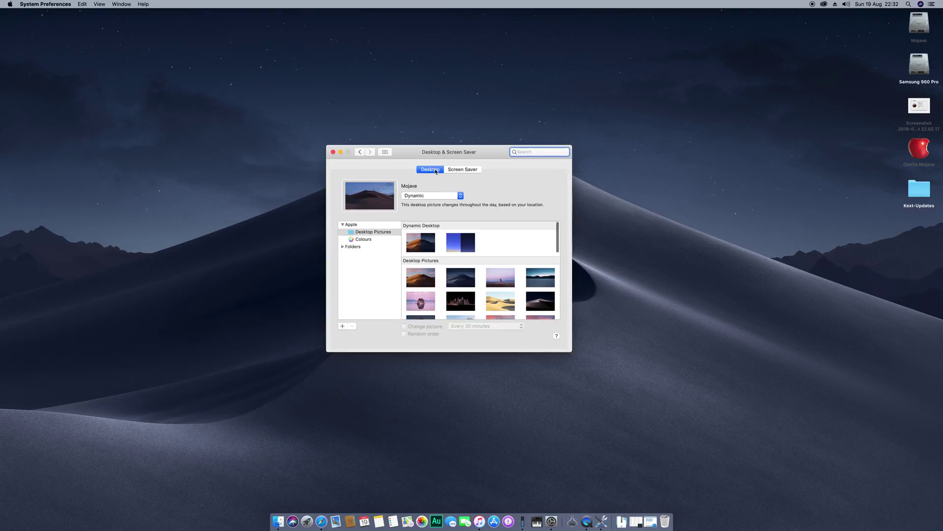
click(448, 245)
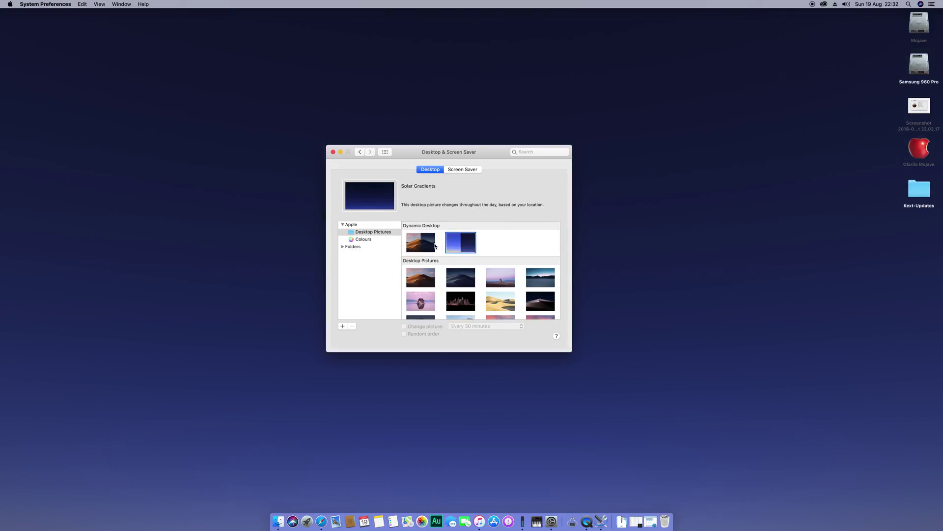
click(434, 246)
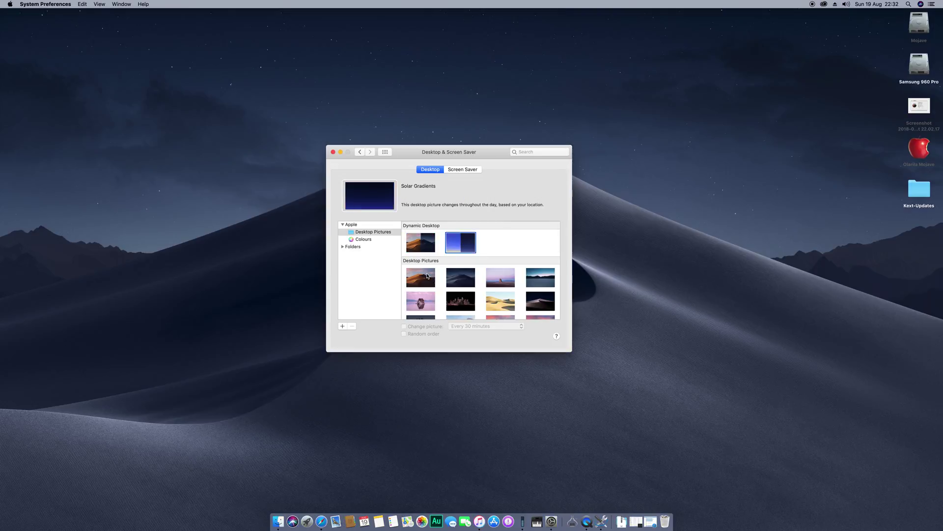
click(427, 278)
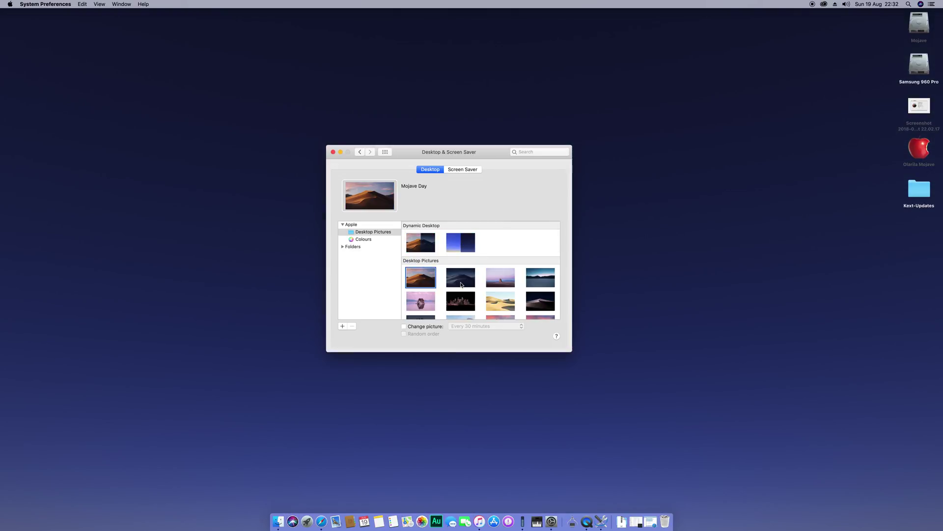
click(462, 283)
click(500, 278)
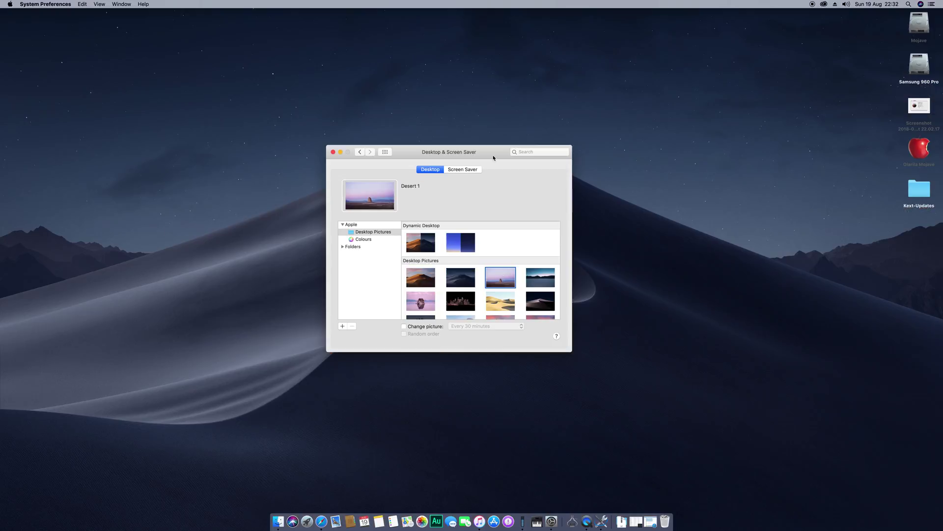
drag(494, 158, 287, 120)
click(346, 248)
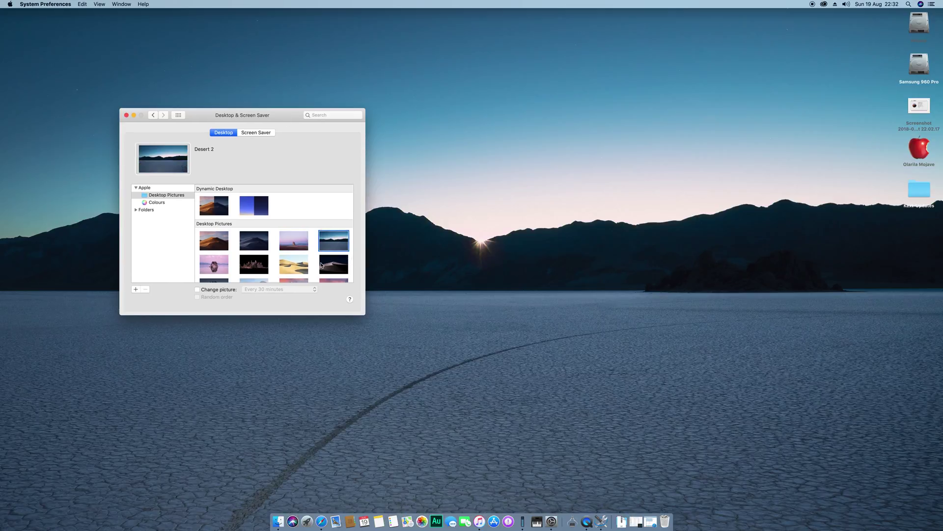
click(215, 264)
click(256, 268)
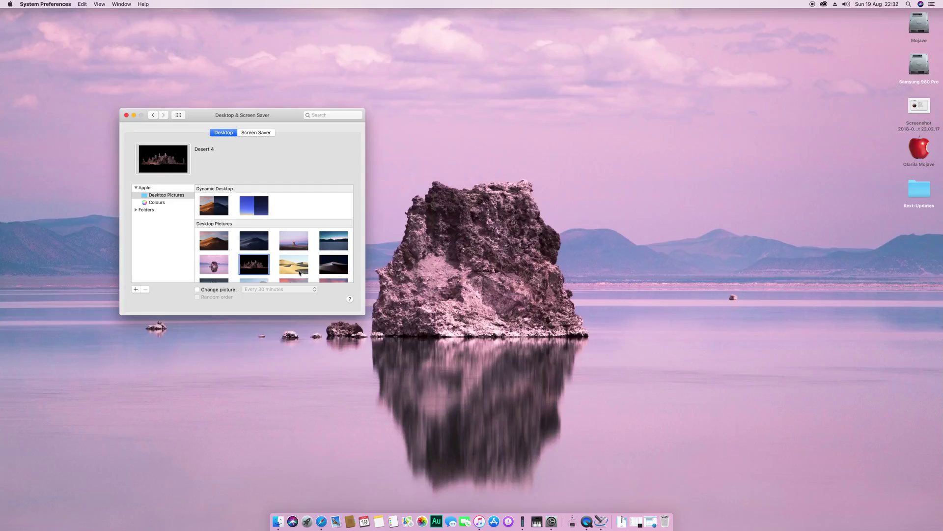
click(335, 268)
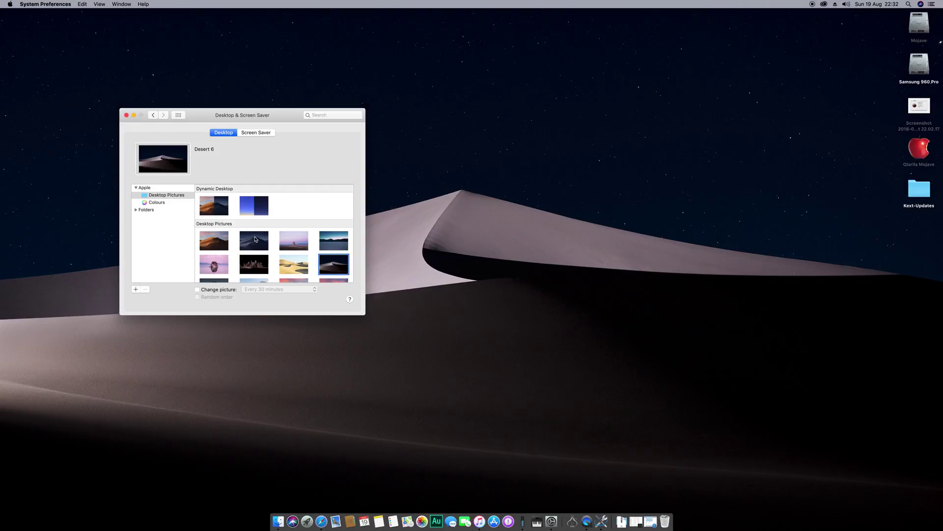
click(222, 208)
click(231, 159)
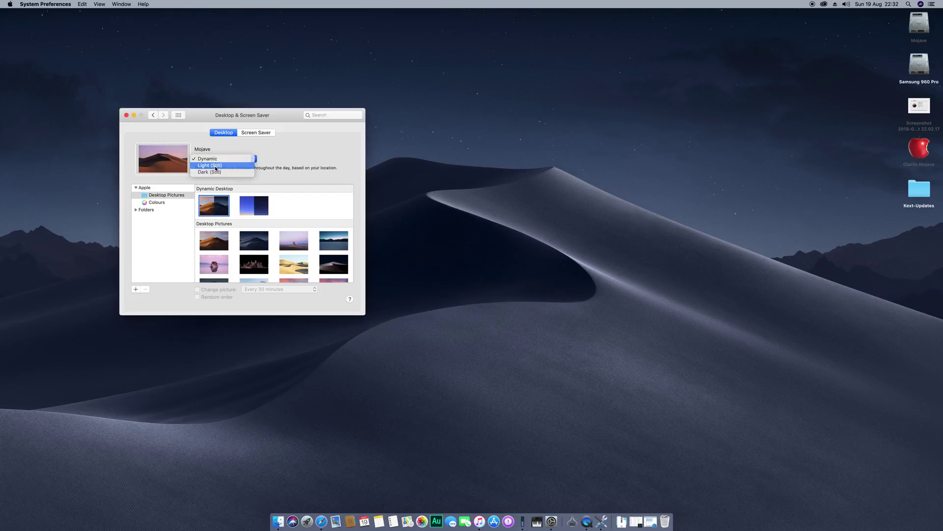
click(226, 165)
click(226, 158)
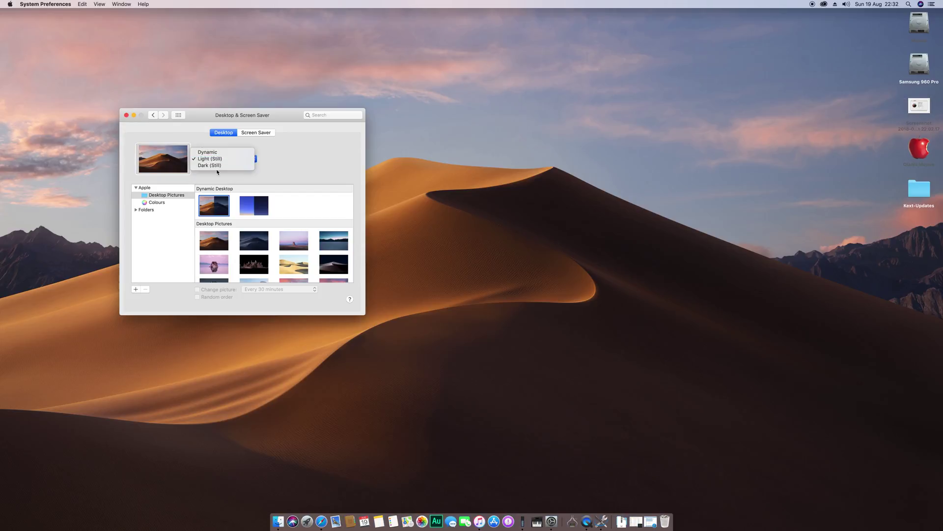
click(223, 164)
click(223, 161)
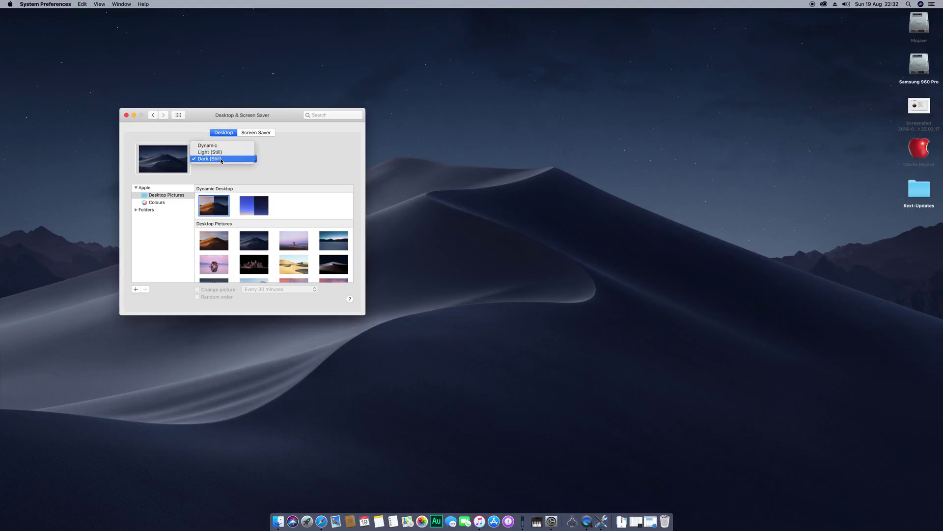
click(224, 144)
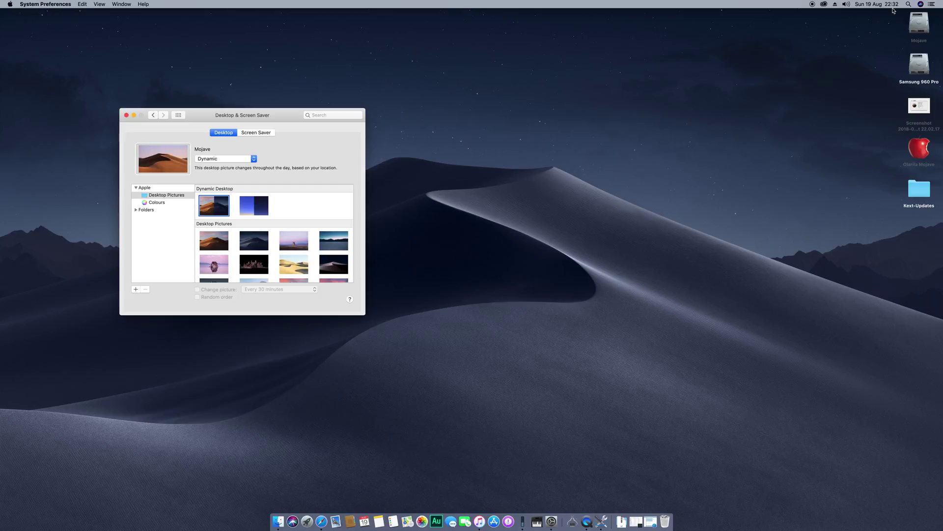
drag(290, 116, 510, 154)
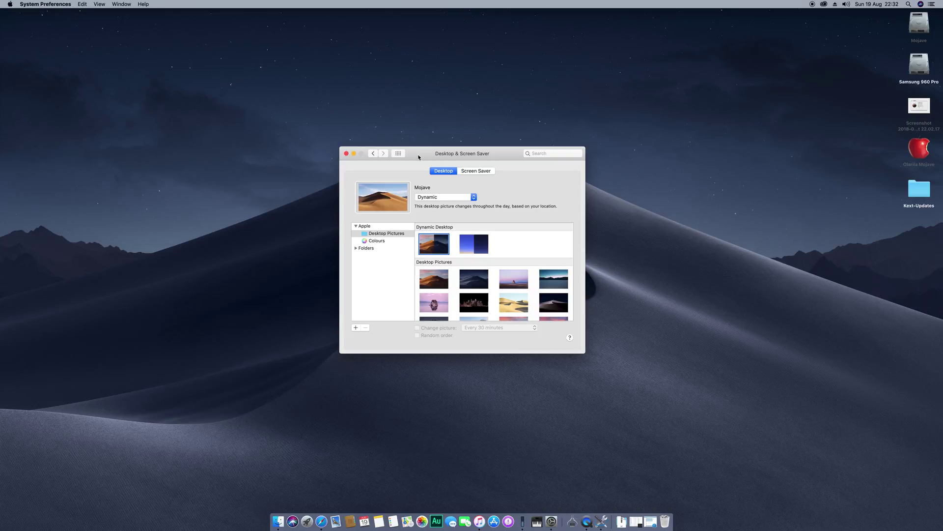
drag(419, 157, 382, 183)
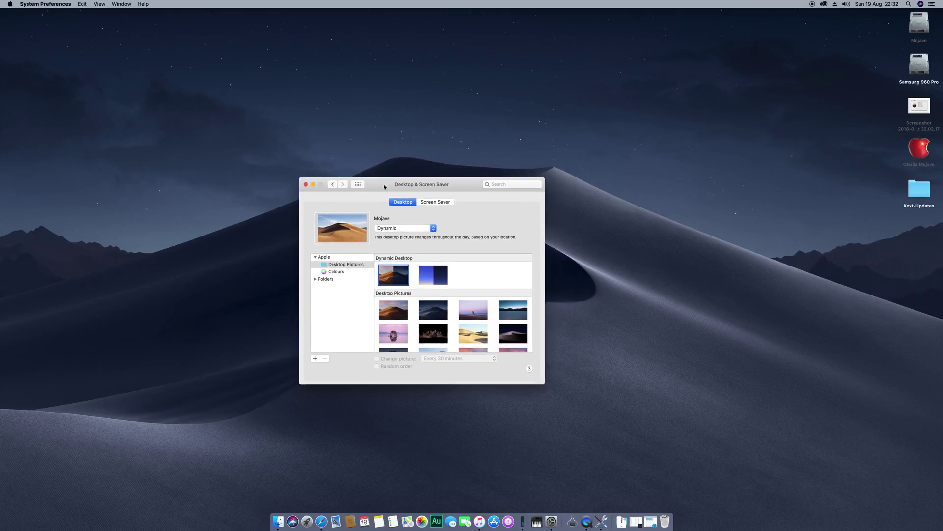
click(309, 180)
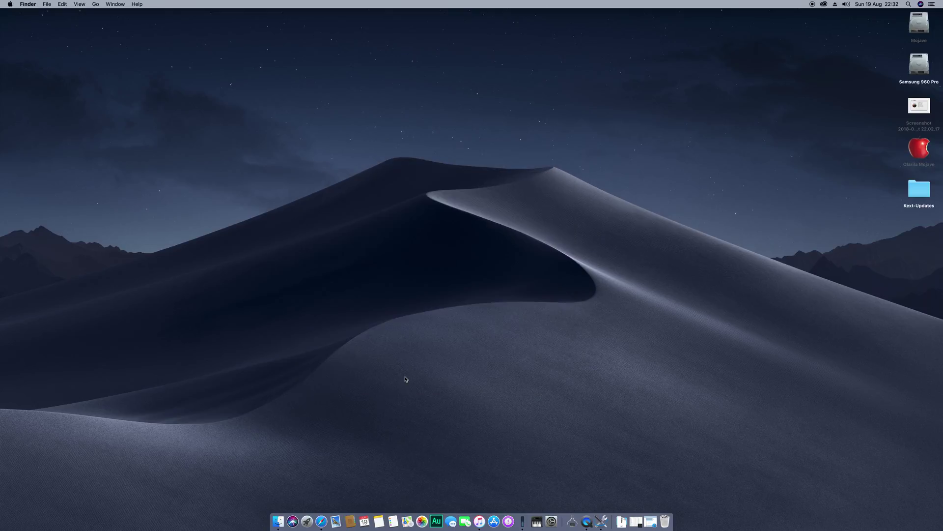